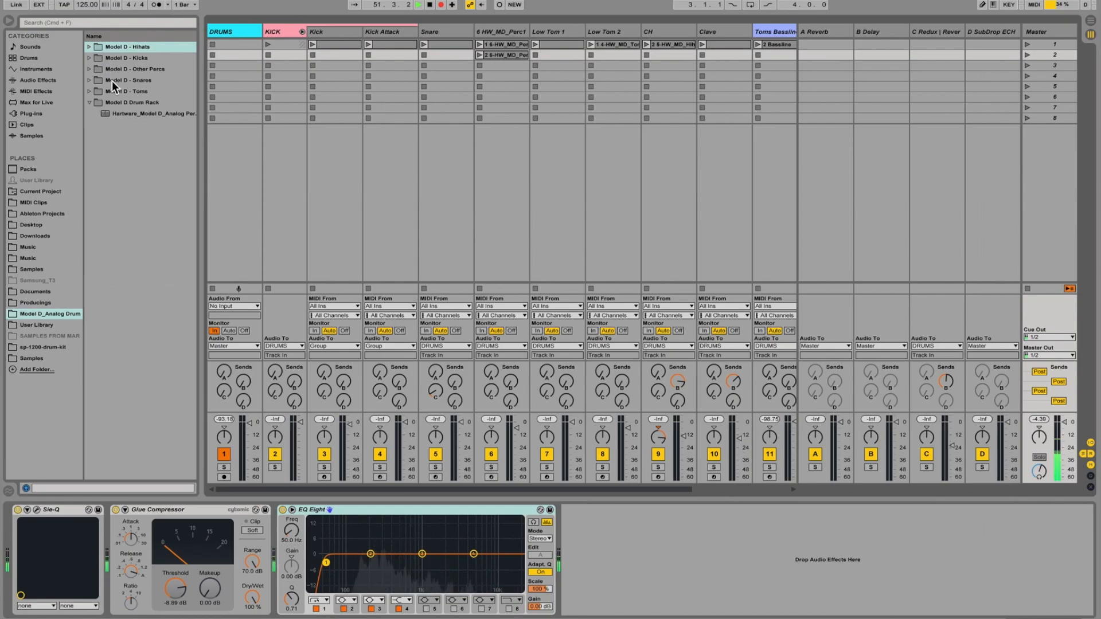
Look through the Model D sample folders for hihats, kicks, other percs, snares, toms and the drum rack.
left_click(156, 47)
left_click(160, 57)
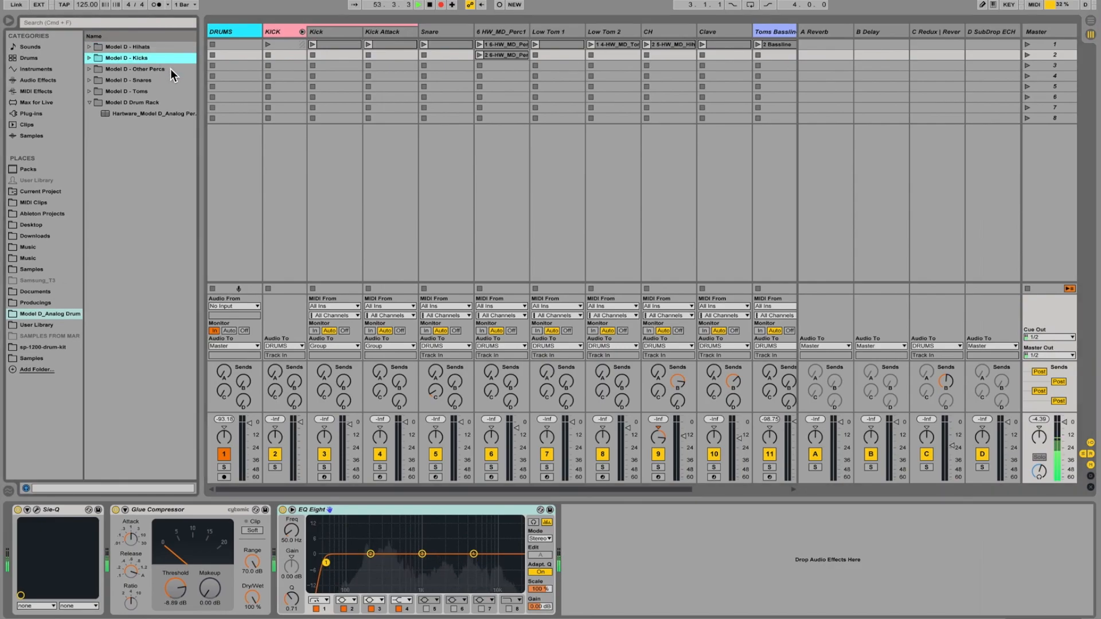
left_click(170, 69)
left_click(167, 80)
left_click(162, 91)
left_click(166, 102)
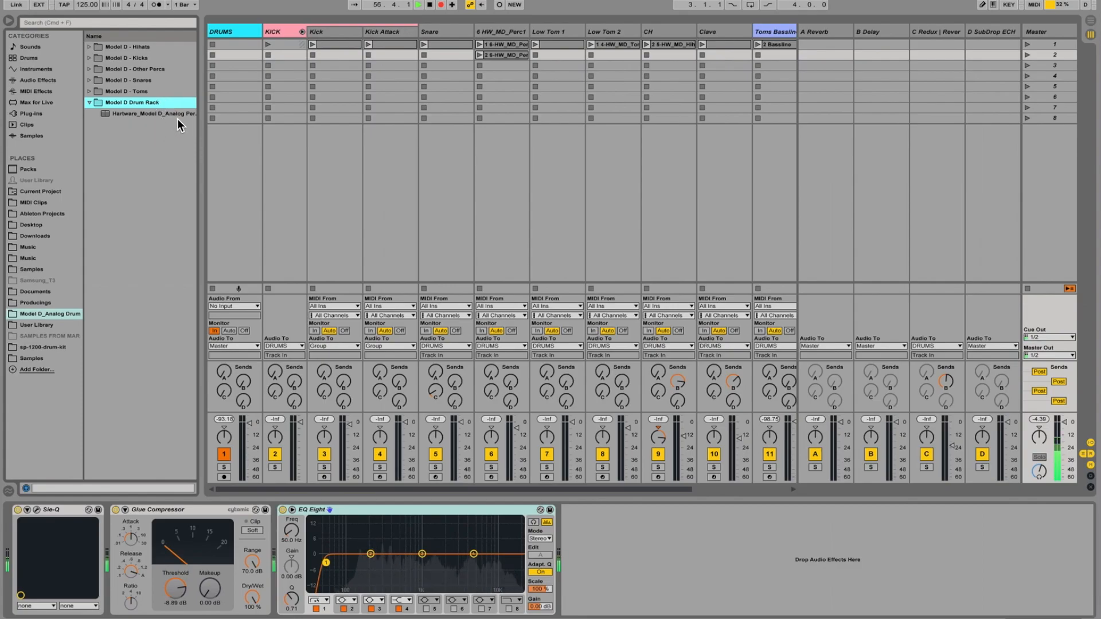
left_click(131, 46)
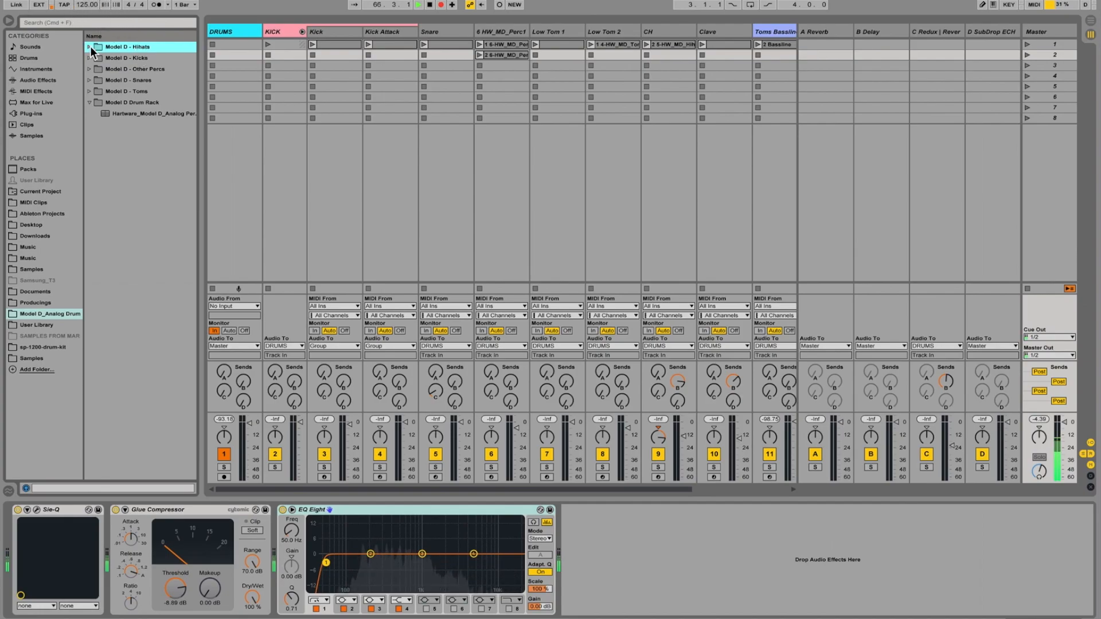
Audition scene 1 together with the Sub Drop and Laser Zap clips of scene 2, ending by stopping all clips.
left_click(1027, 46)
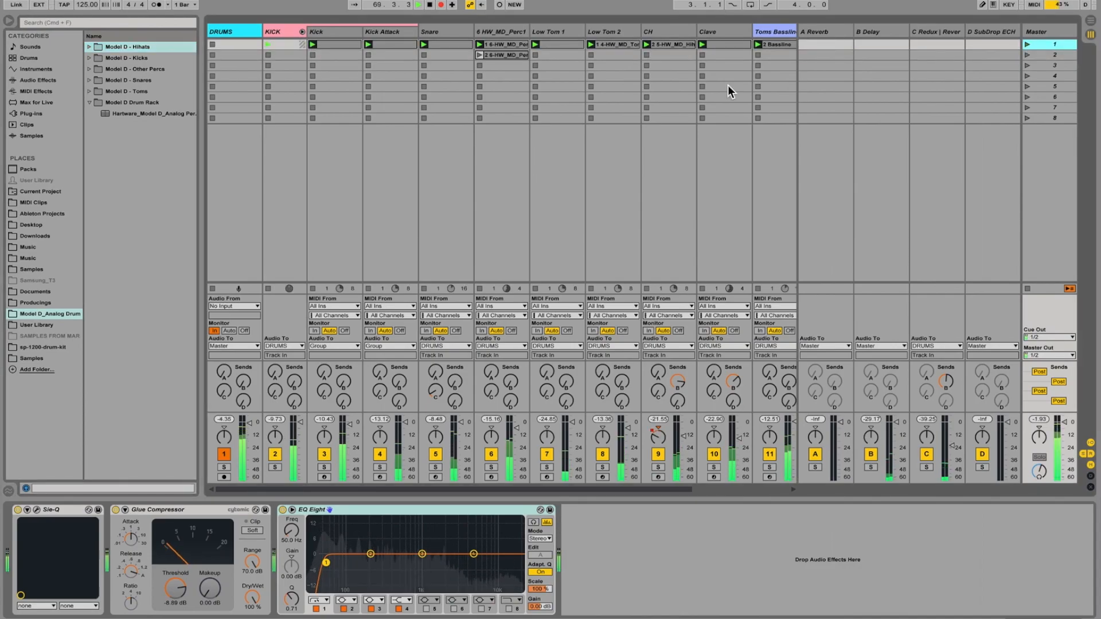
scroll(728, 85, "right", 5)
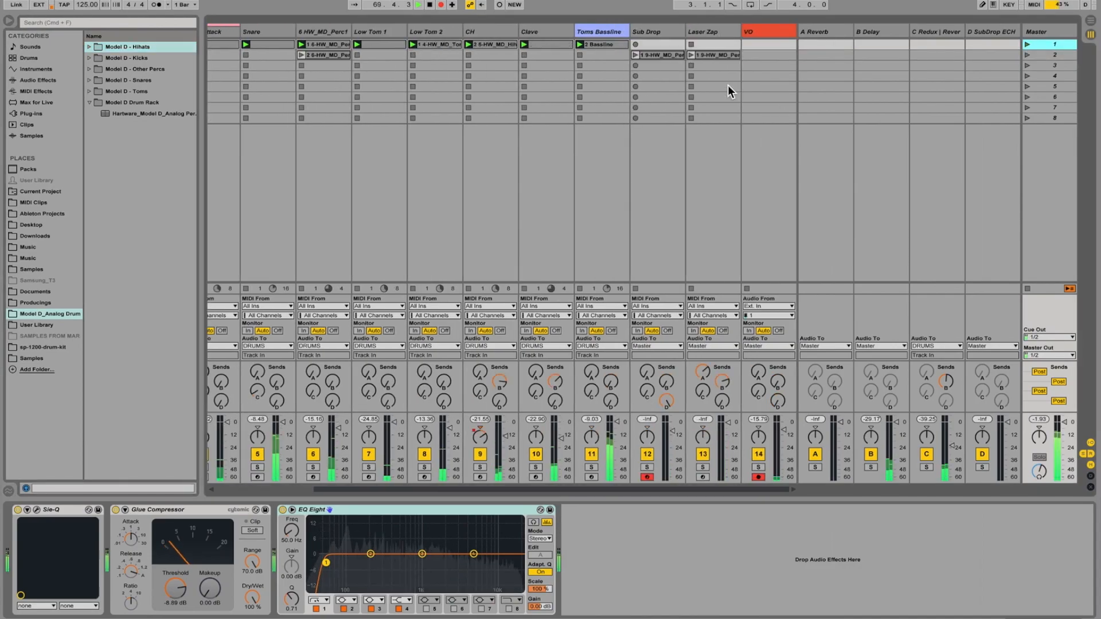
left_click(634, 56)
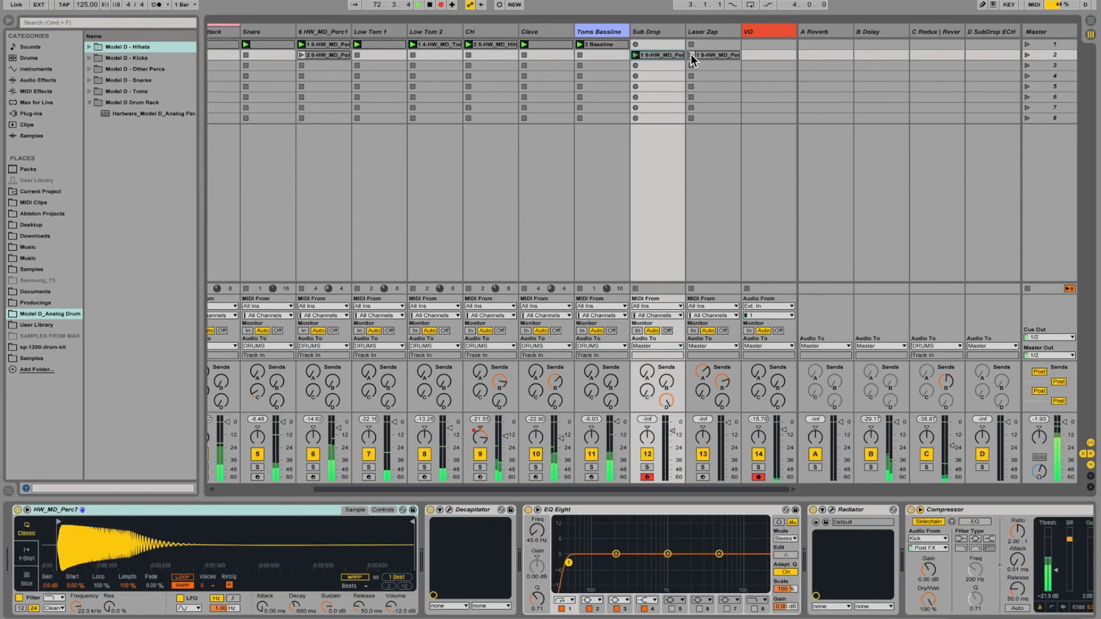
left_click(691, 55)
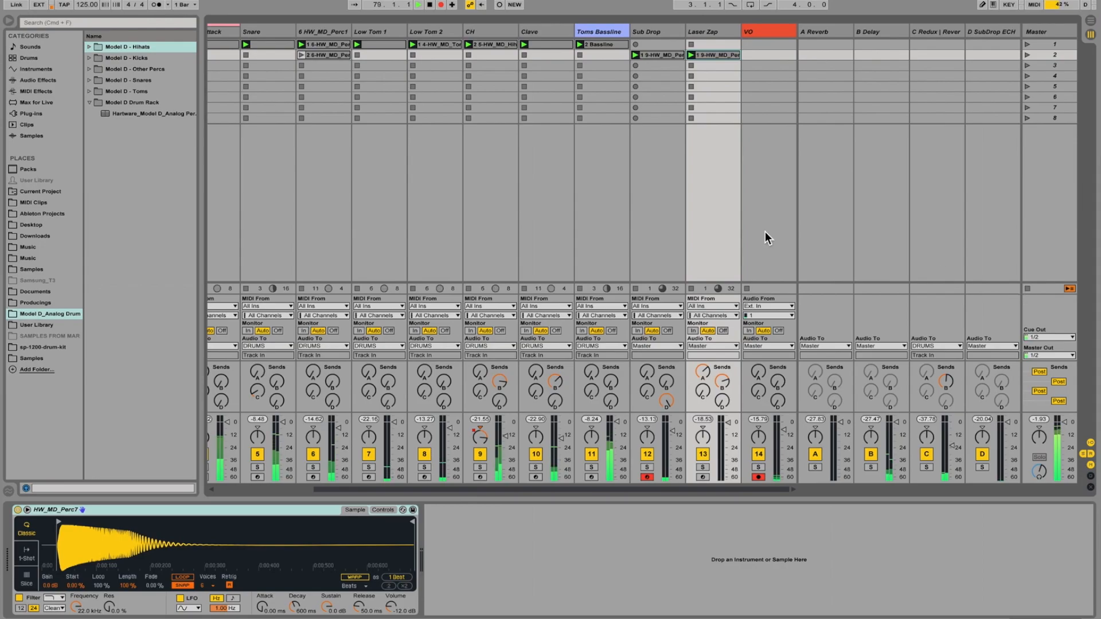
scroll(764, 231, "left", 2)
scroll(765, 232, "left", 4)
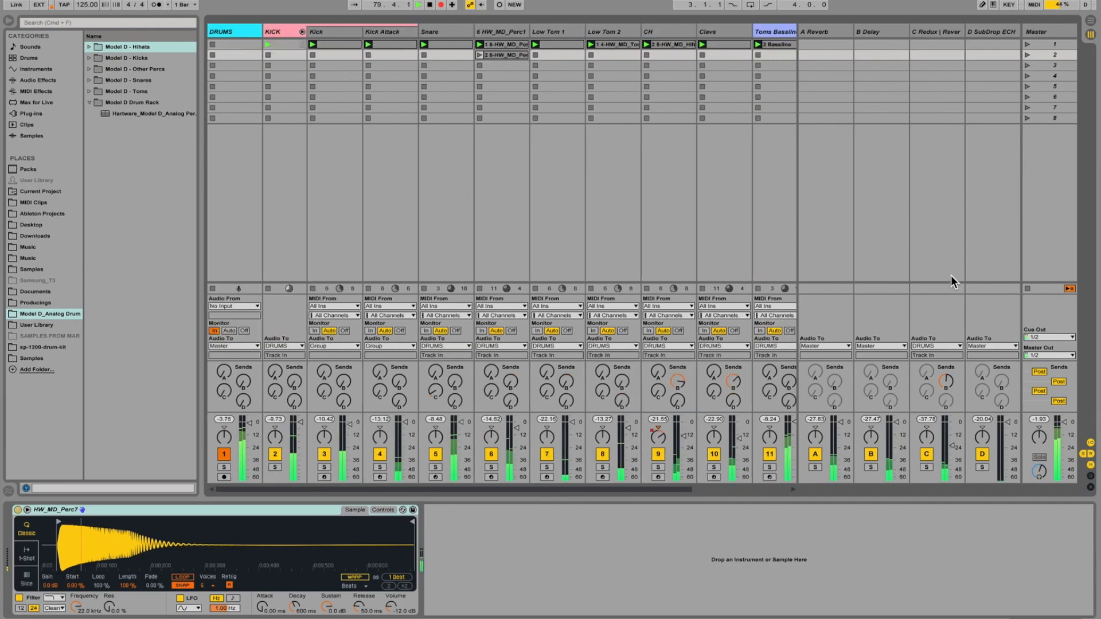
left_click(1028, 288)
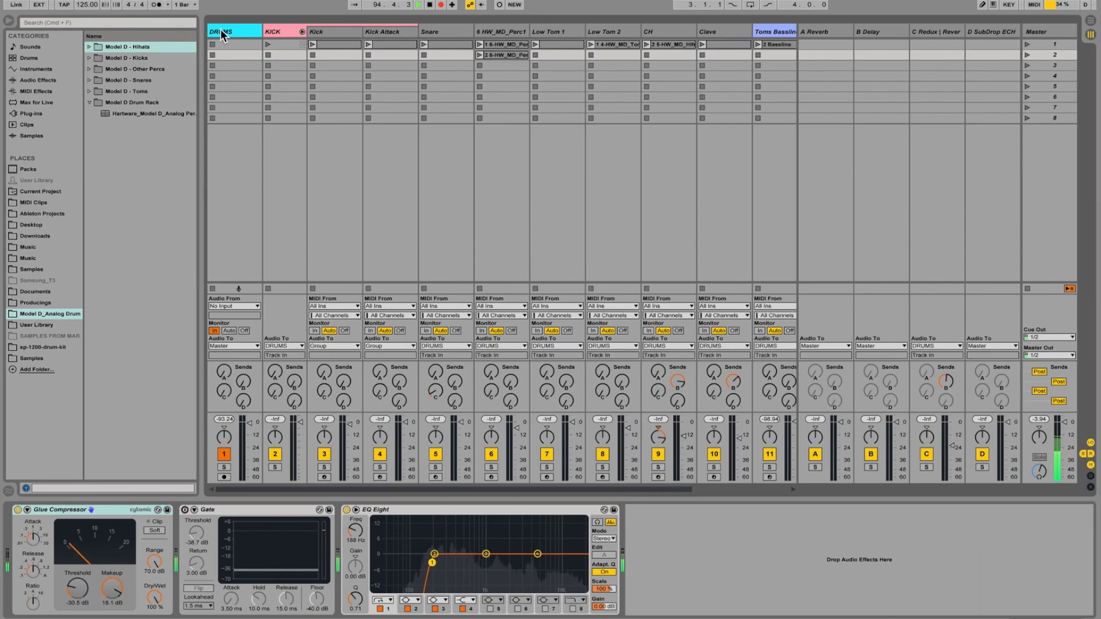
Inspect the Sie-Q plug-in settings on the DRUMS track and close its window.
left_click(236, 32)
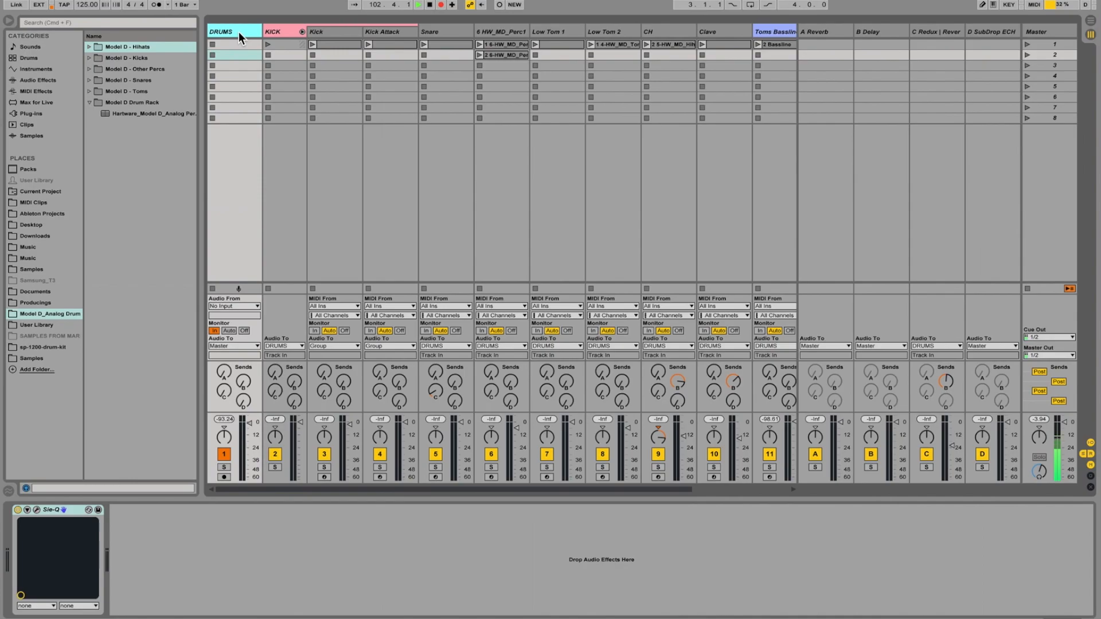
left_click(36, 507)
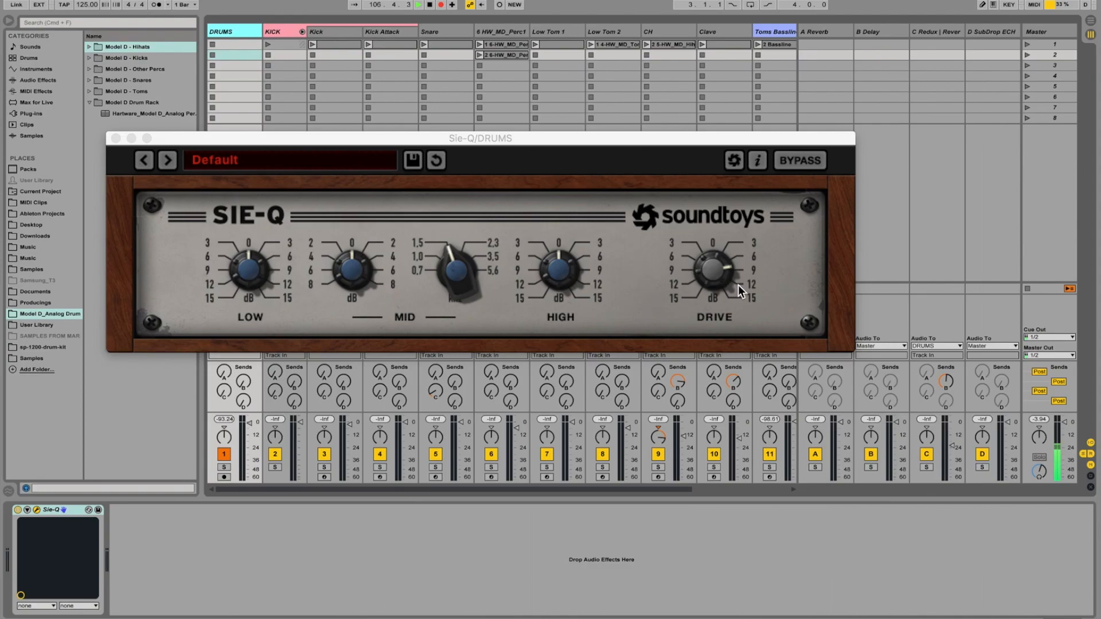
left_click(115, 139)
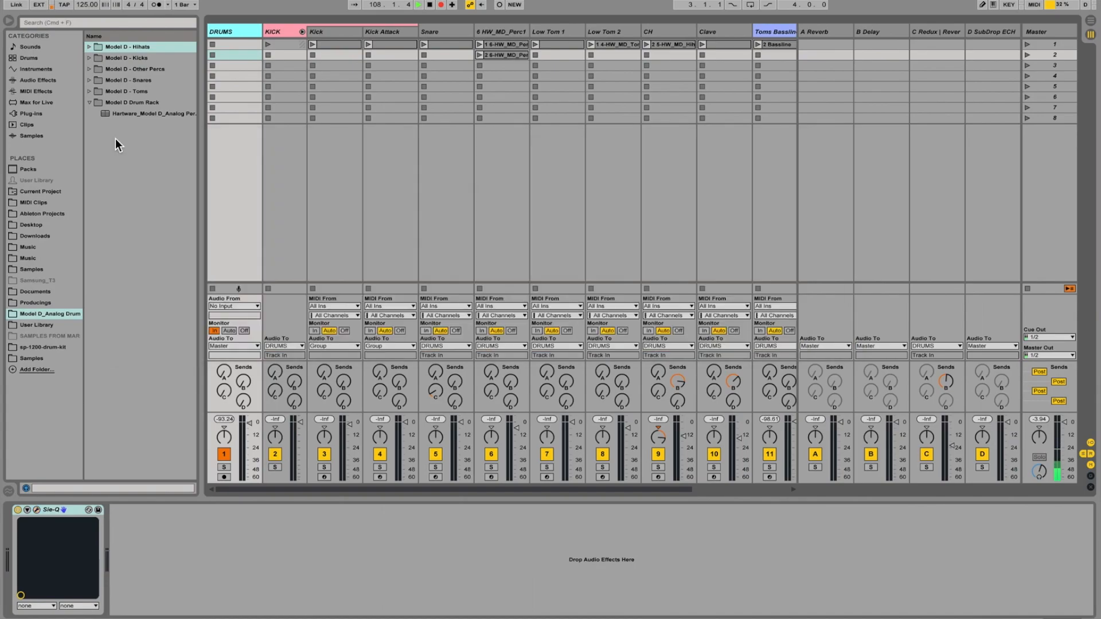
Review the device chains of the KICK group and its Kick and Kick Attack tracks, returning to the group.
left_click(287, 31)
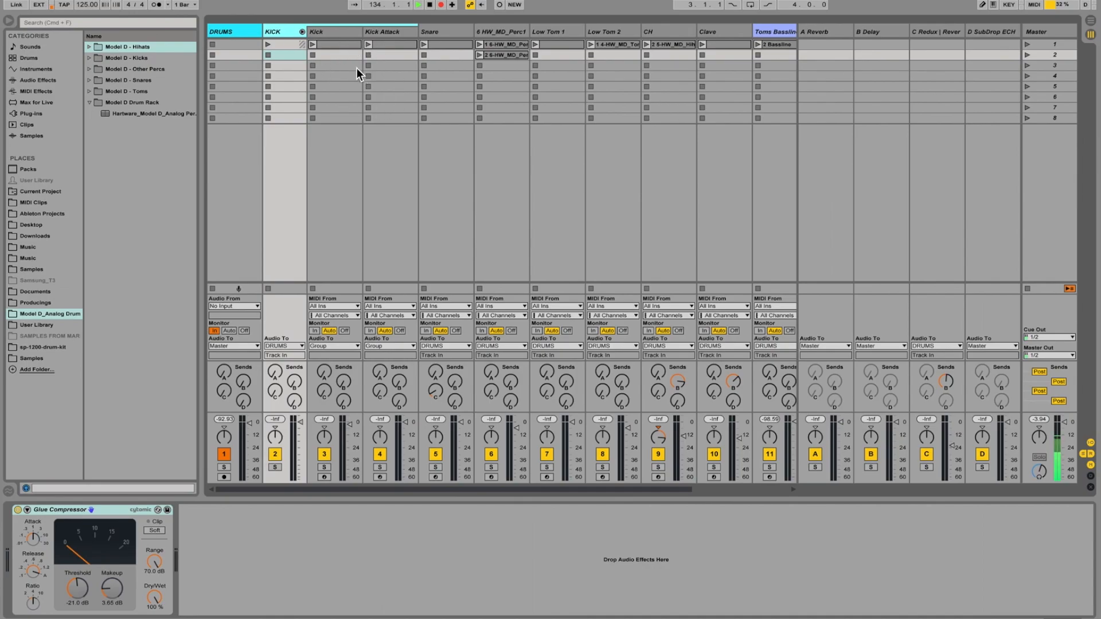
left_click(336, 33)
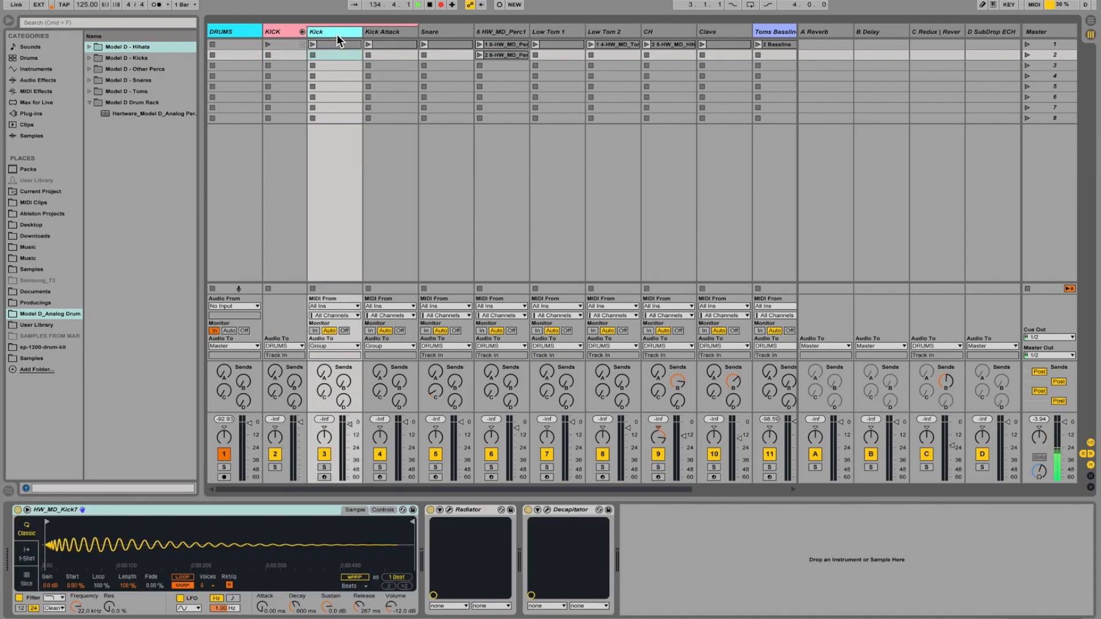
left_click(391, 34)
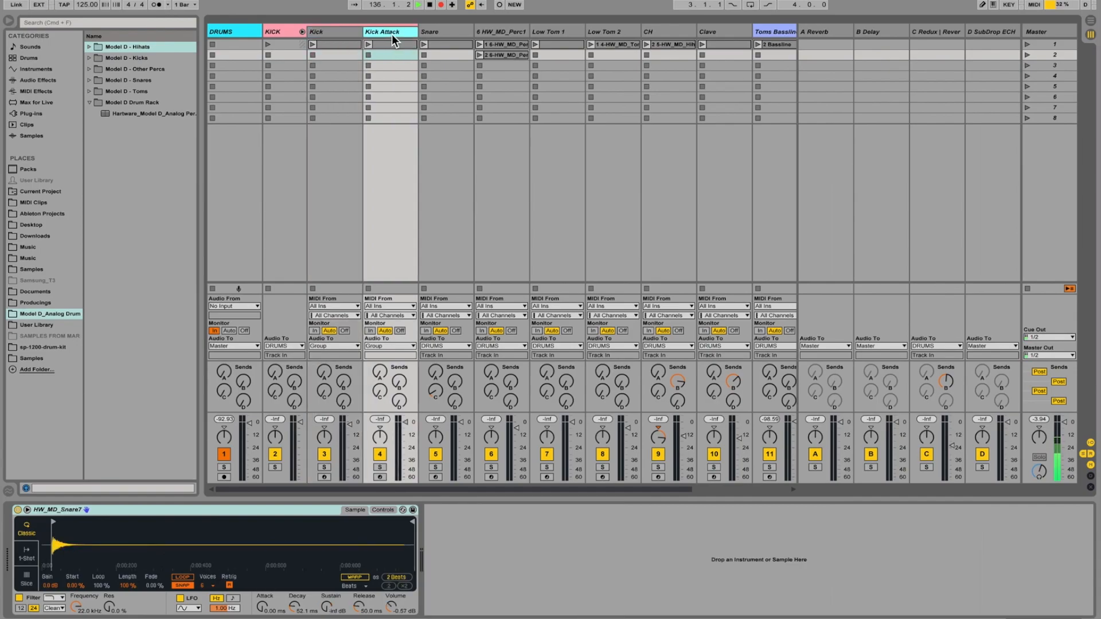
left_click(269, 32)
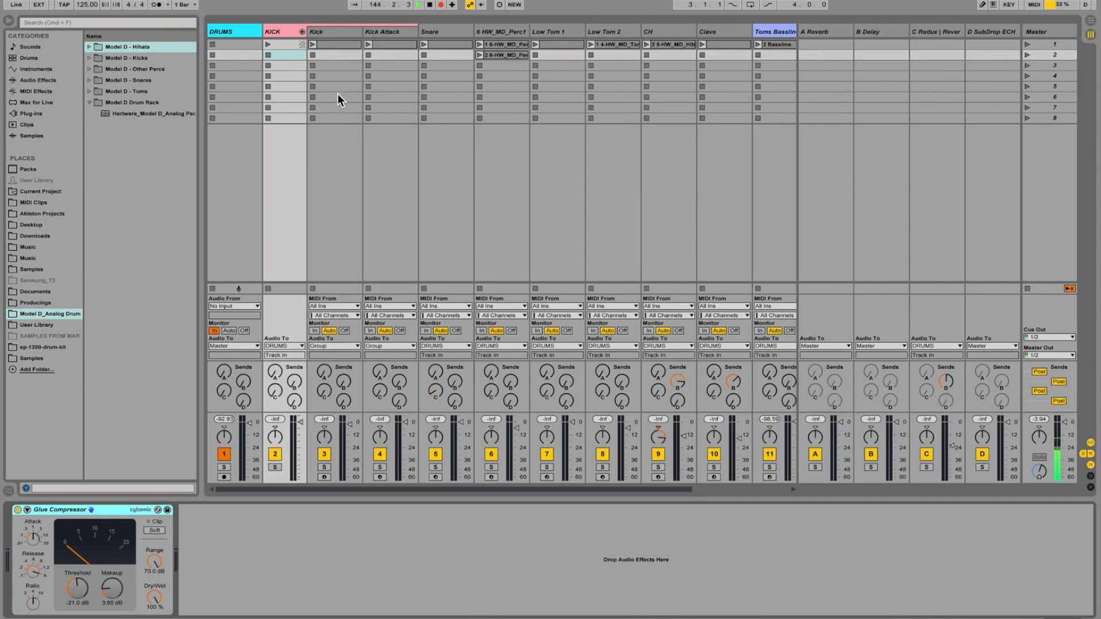
Open the Kick track's MIDI clip and select its second C3 note.
left_click(331, 31)
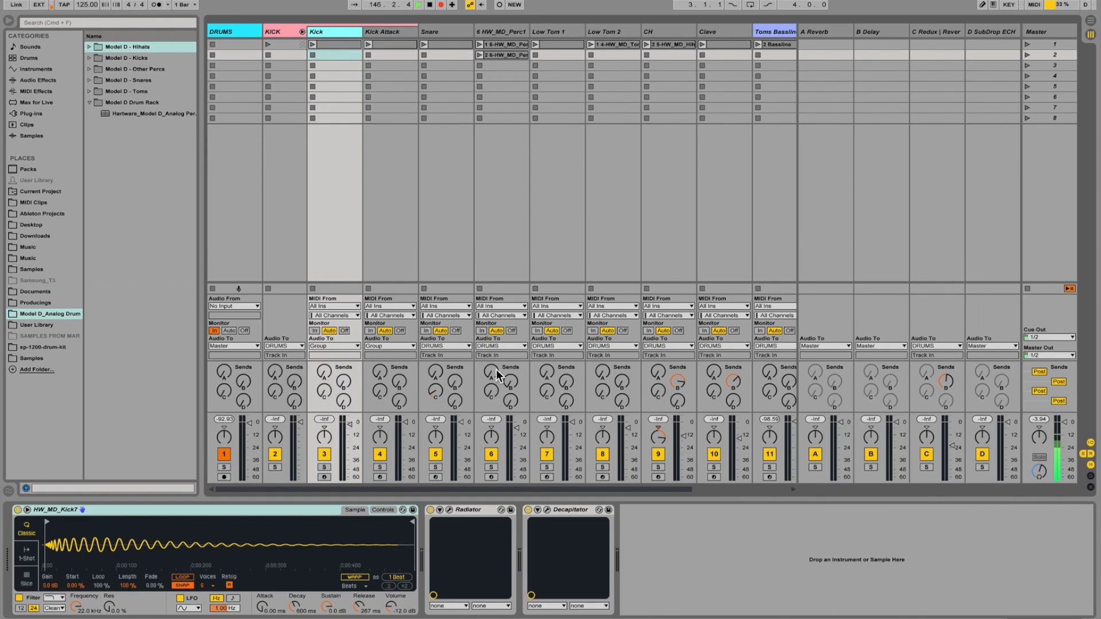
double_click(338, 42)
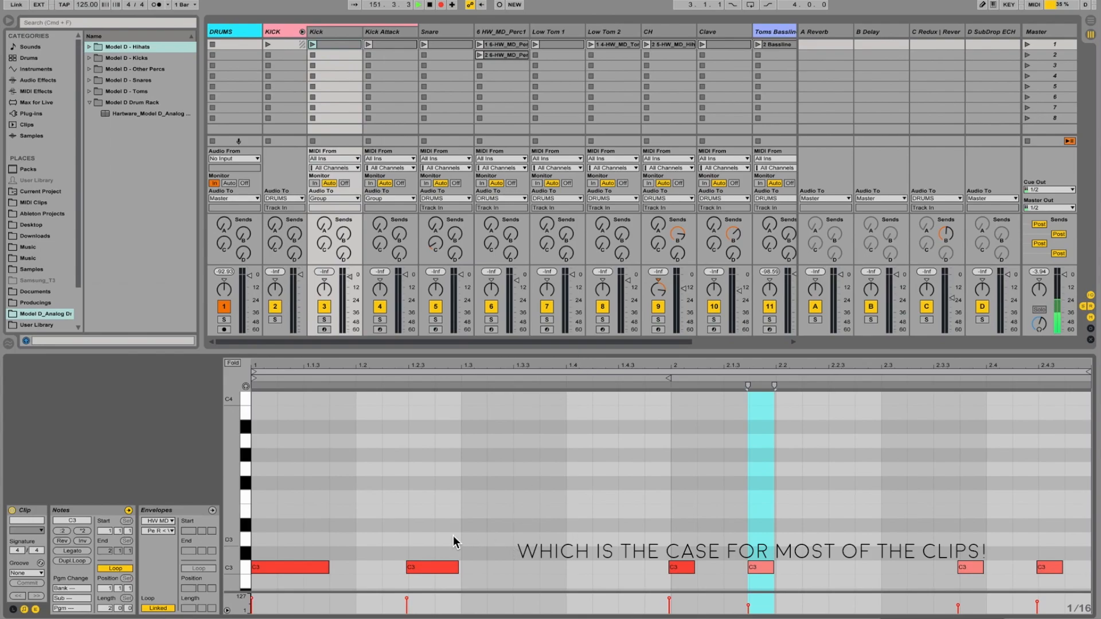
left_click(414, 569)
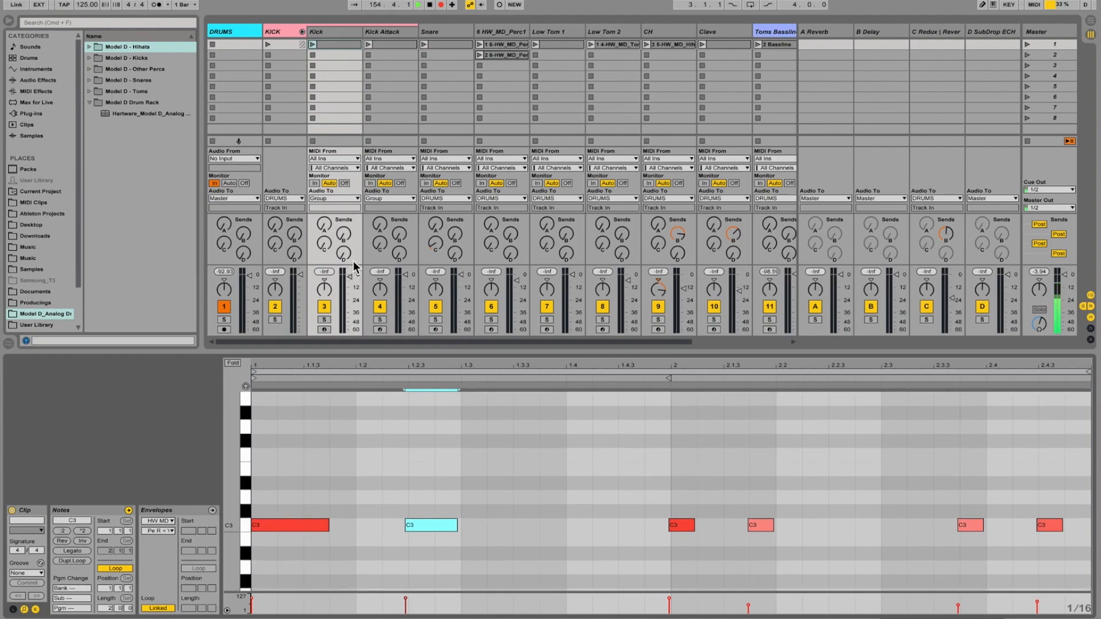
Show the HW_MD_Kick7 instrument's control parameters and inspect the Radiator and Decapitator settings on the Kick track, closing both plug-in windows.
left_click(337, 35)
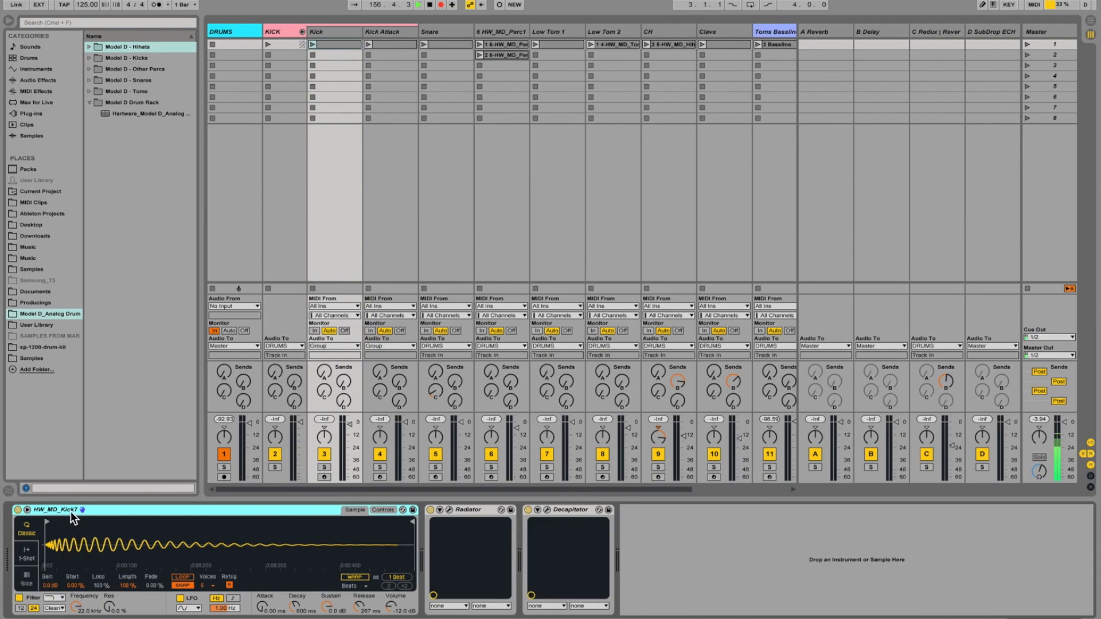
left_click(383, 510)
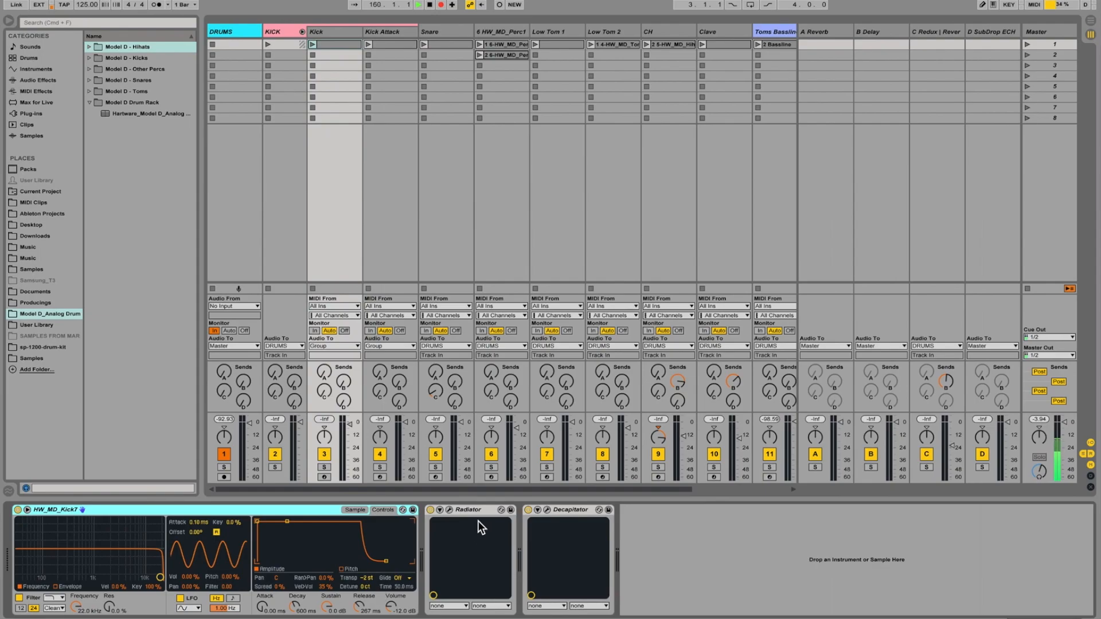
left_click(450, 510)
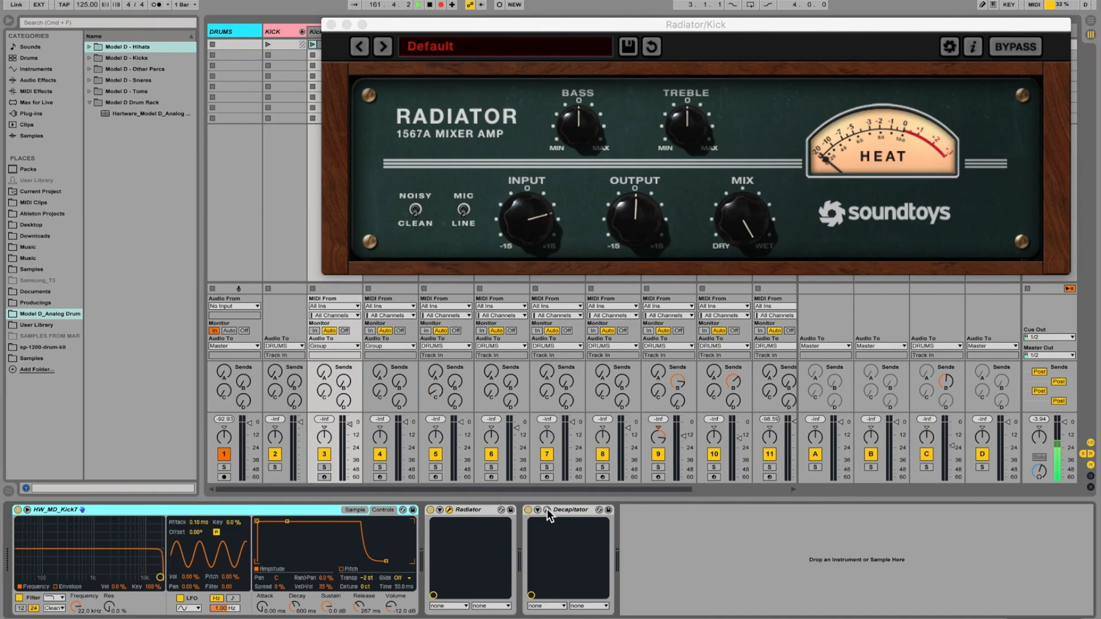
left_click(547, 512)
left_click_drag(674, 264, 692, 281)
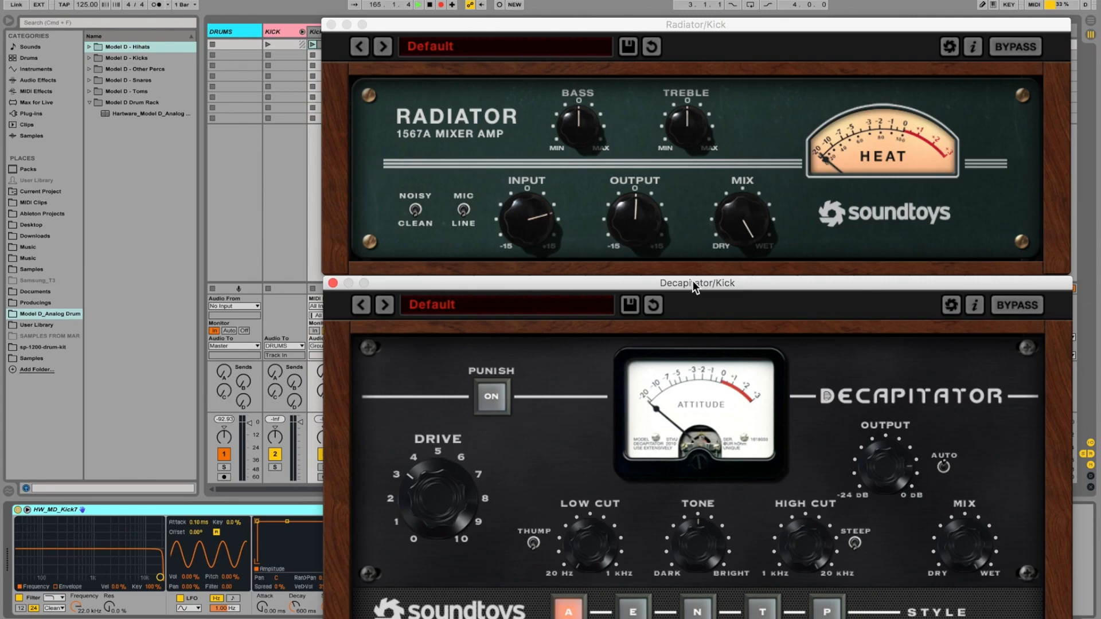
left_click_drag(692, 281, 690, 255)
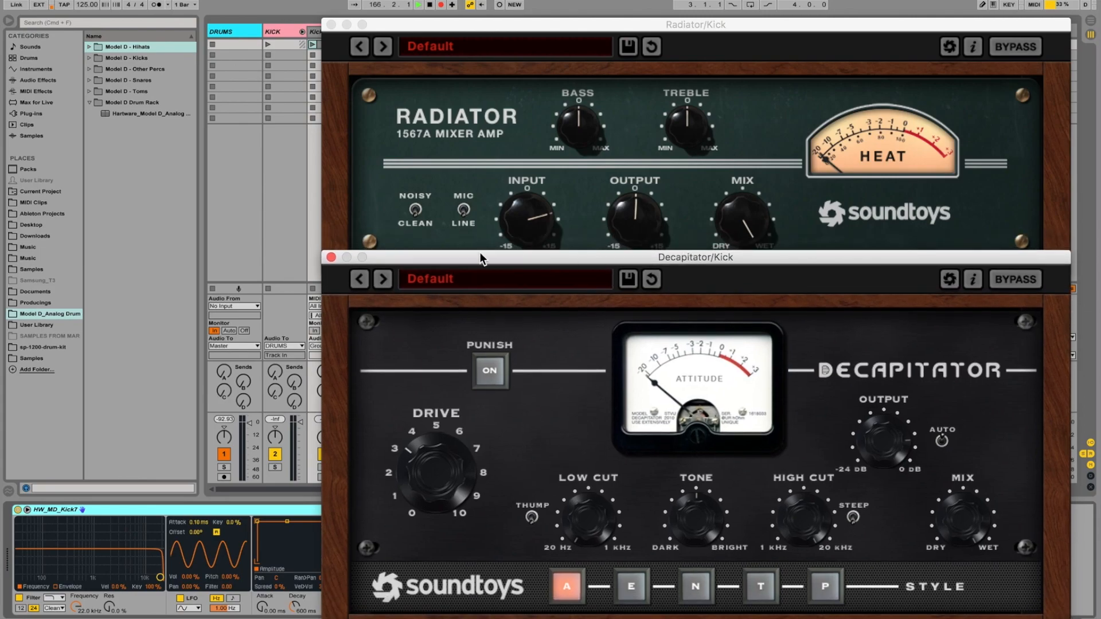
left_click(330, 257)
left_click(331, 24)
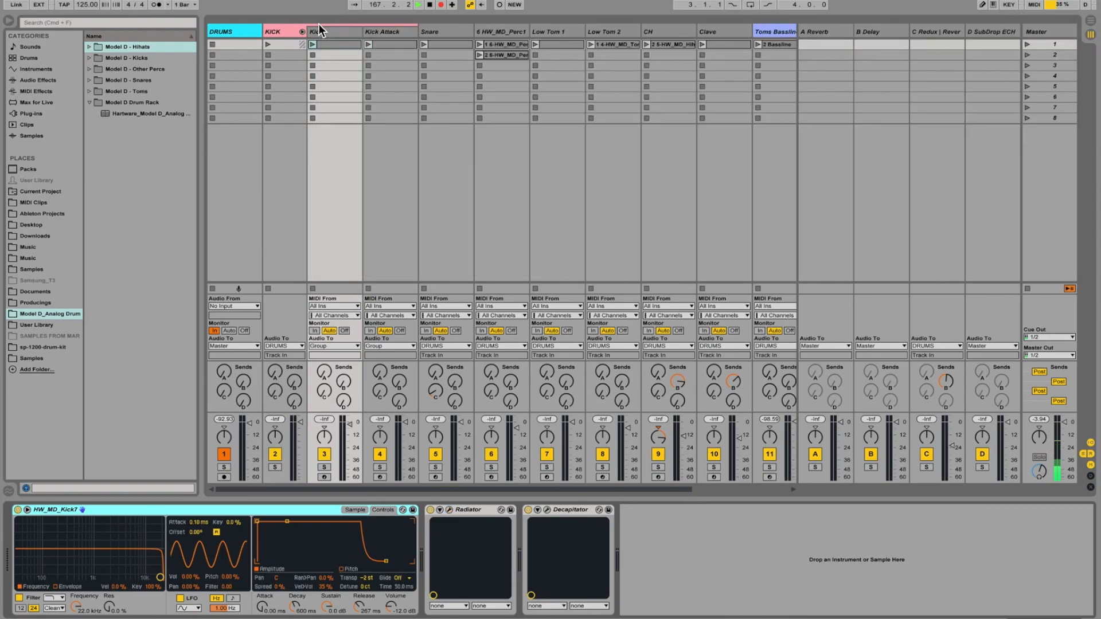
Compare the MIDI notes of the Kick clip with those of the Kick Attack clip.
left_click(302, 32)
left_click(335, 35)
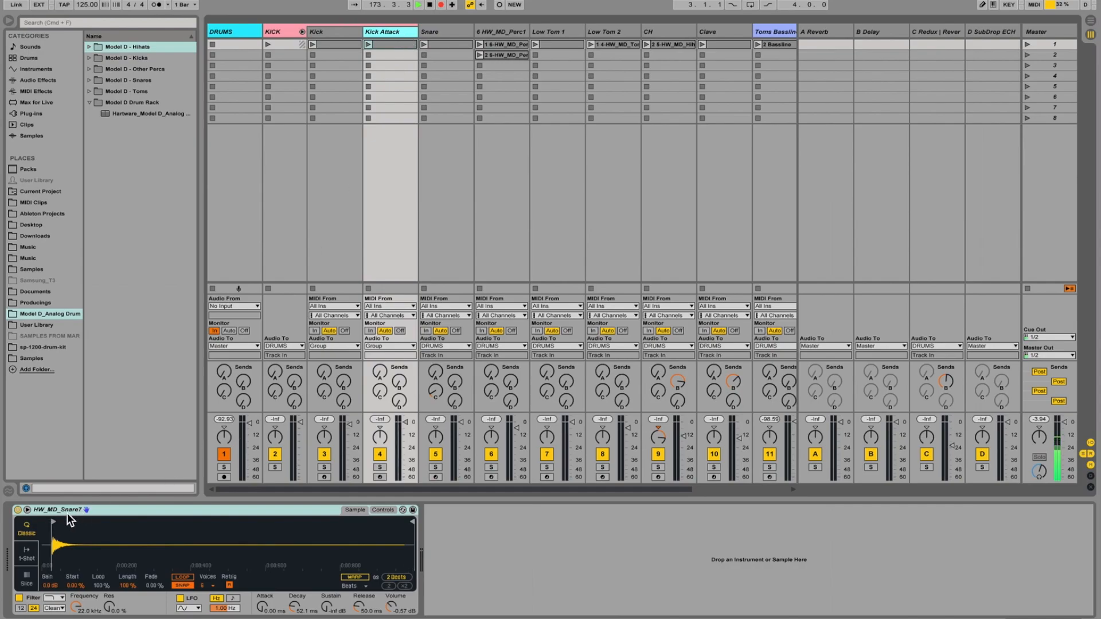
left_click(388, 45)
left_click(350, 43)
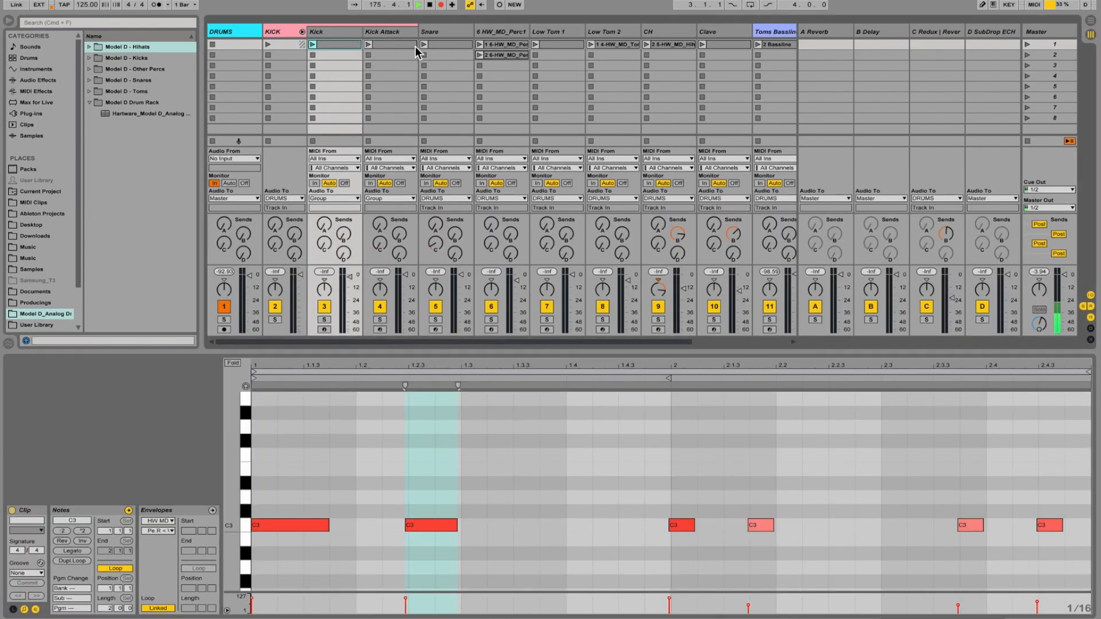
left_click(400, 44)
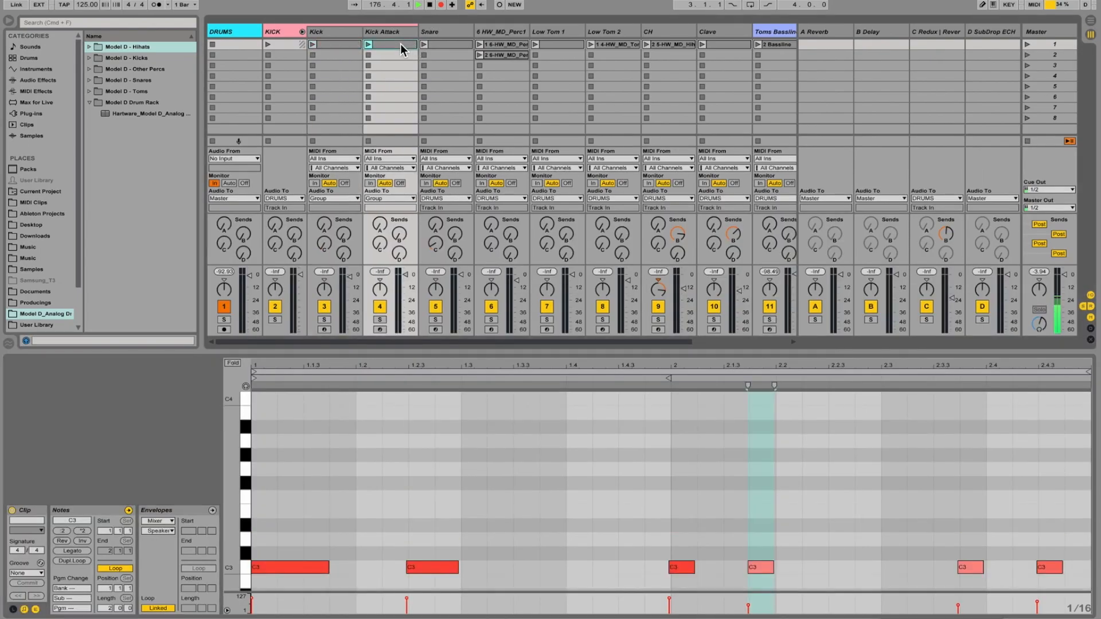
Show the HW_MD_Snare7 instrument's control parameters on the Kick Attack track and fold the KICK group.
left_click(396, 32)
left_click(387, 510)
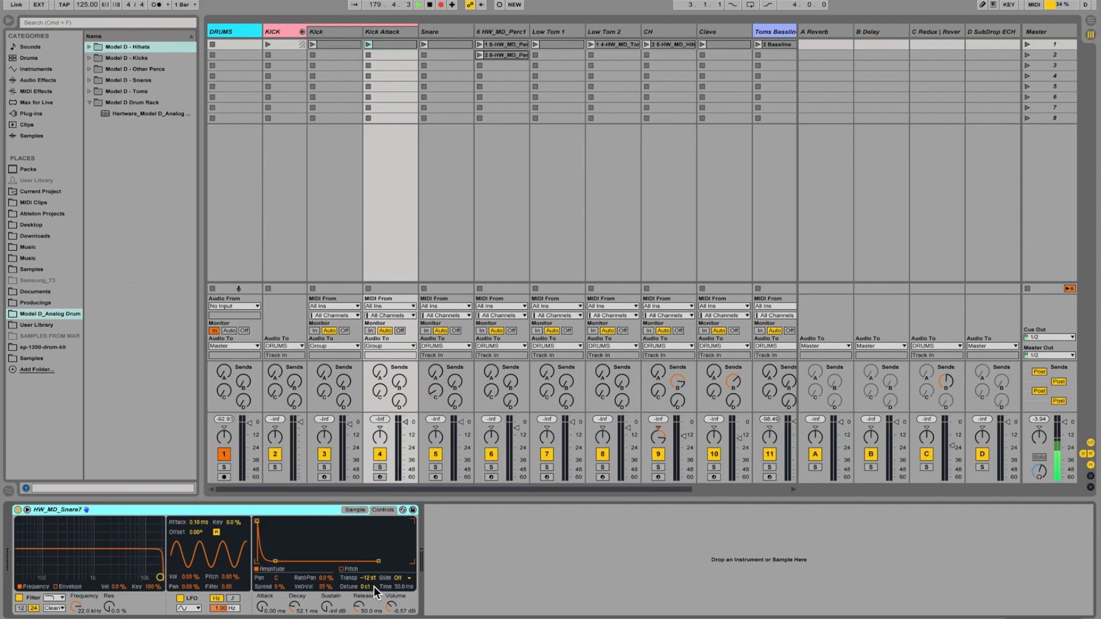
left_click(303, 30)
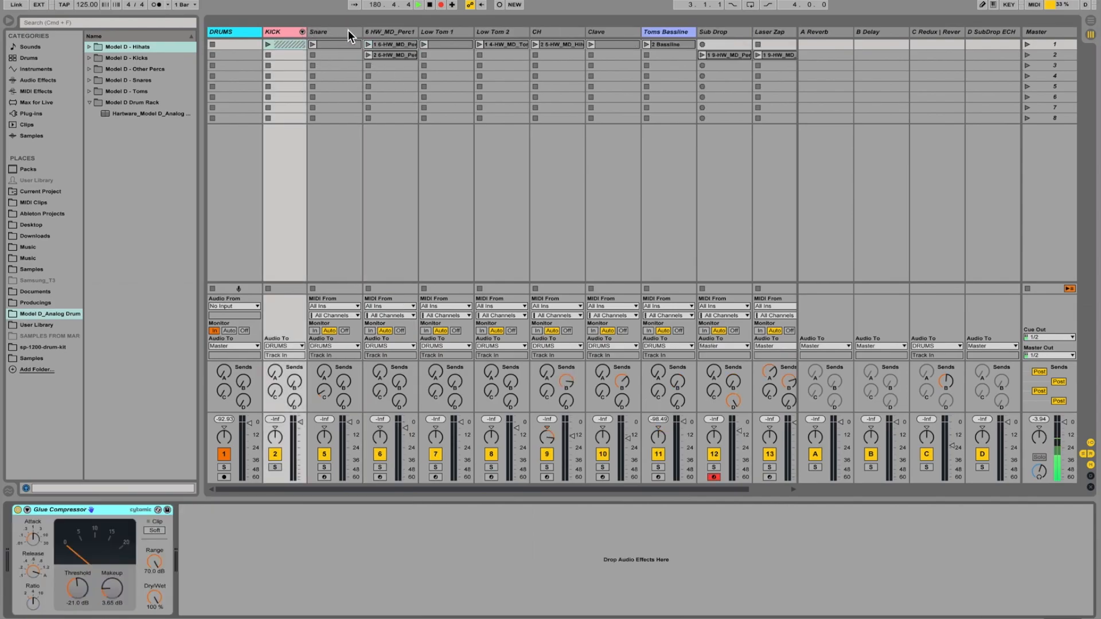
Show the control parameters of the HW_MD_Snare10 instrument on the Snare track and select its Radiator device.
left_click(349, 30)
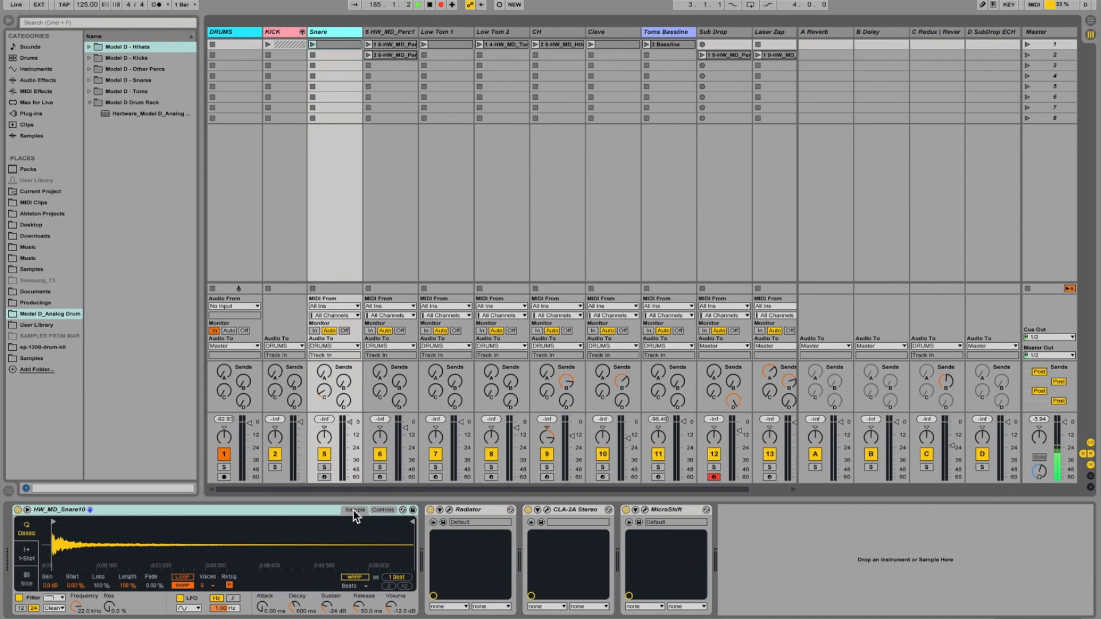
left_click(382, 509)
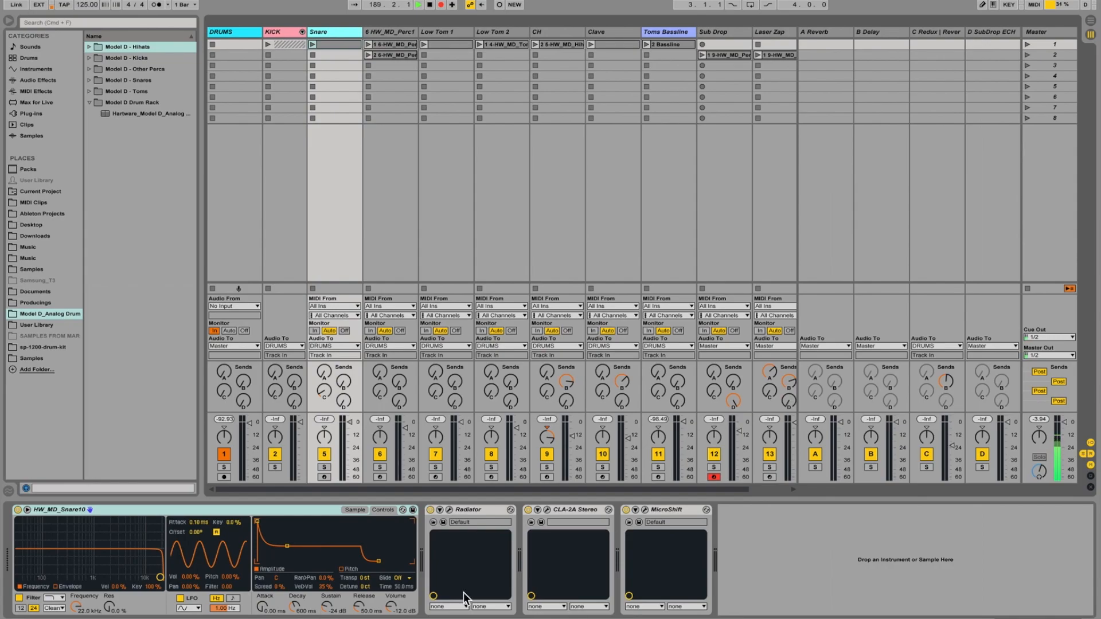
left_click(469, 510)
Inspect the CLA-2A Stereo and MicroShift settings on the Snare track, closing both plug-in windows.
left_click(574, 510)
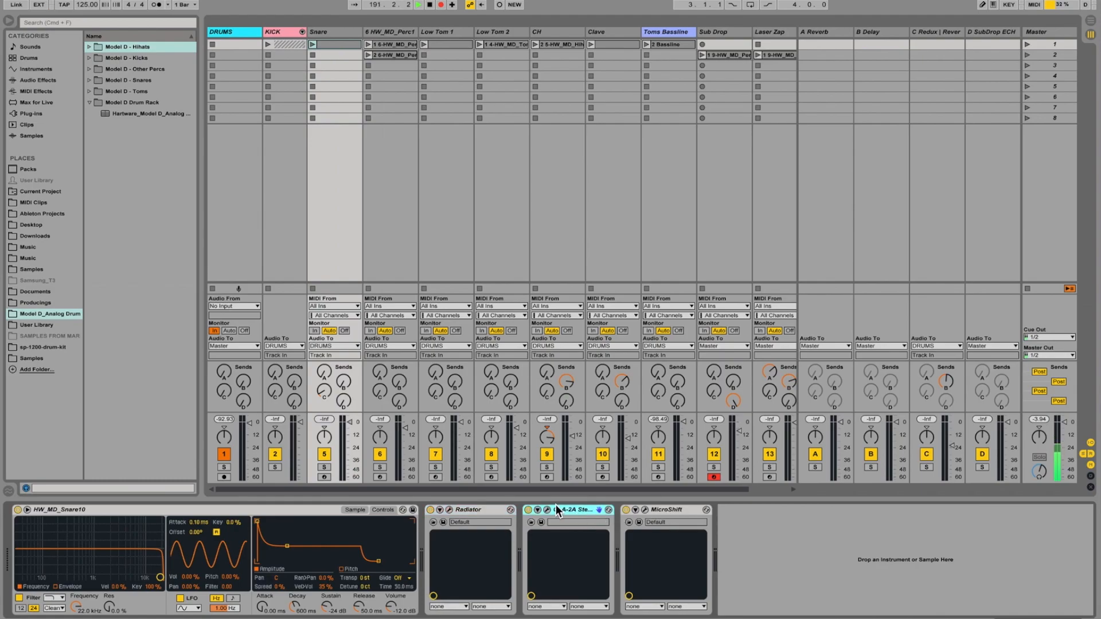
left_click(547, 508)
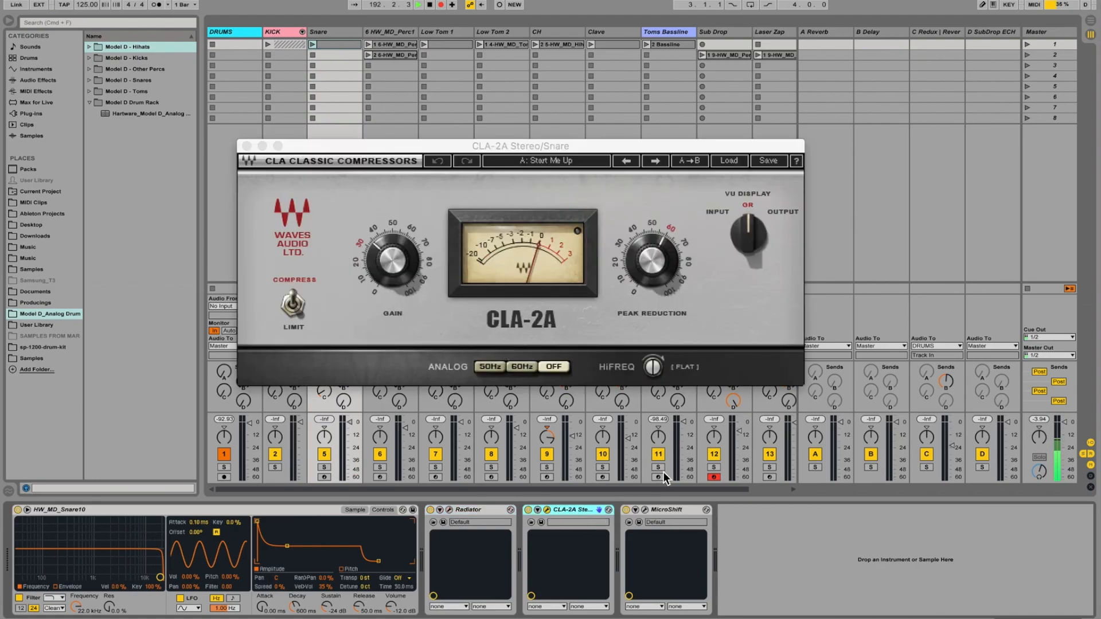
left_click(662, 510)
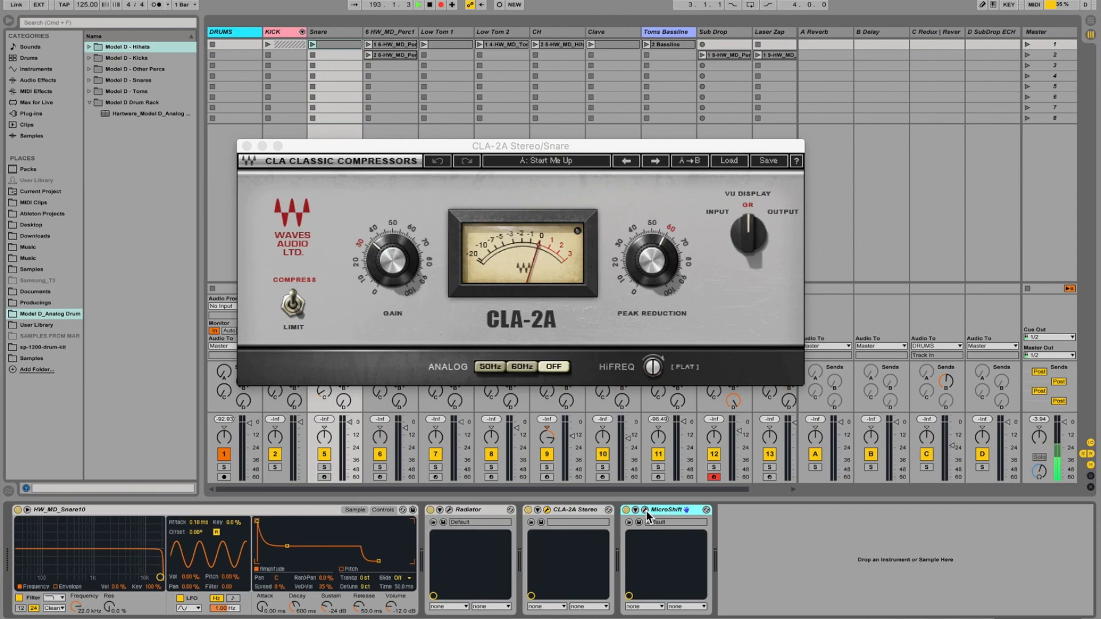
left_click(645, 510)
left_click_drag(652, 278, 545, 279)
left_click(254, 283)
left_click(246, 145)
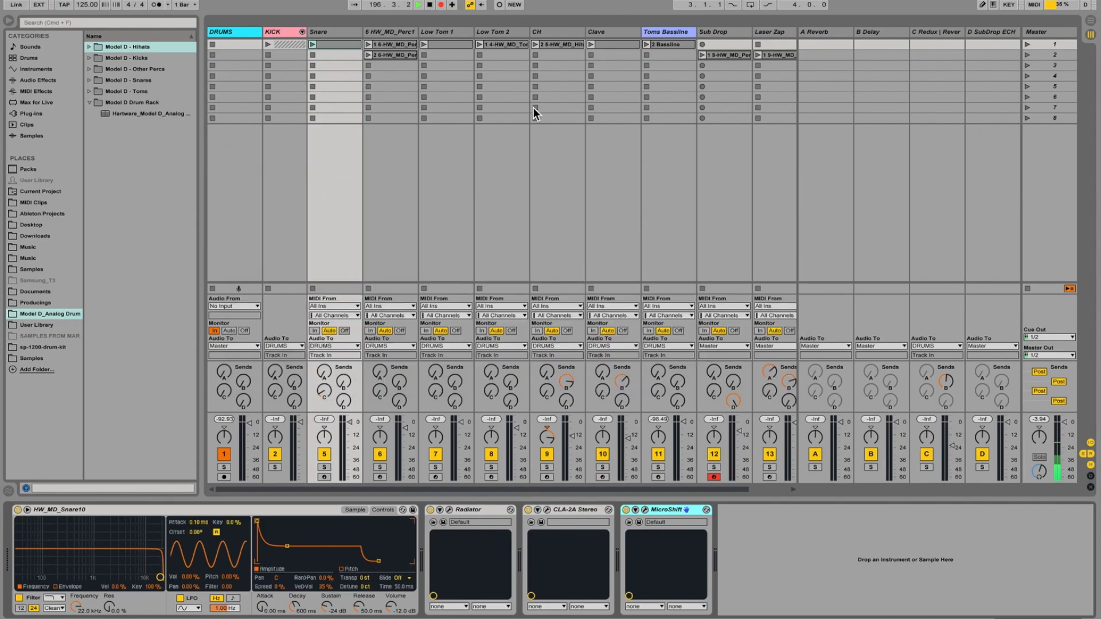
Examine the MIDI notes of the second clip on the HW_MD_Perc1 track.
left_click(395, 32)
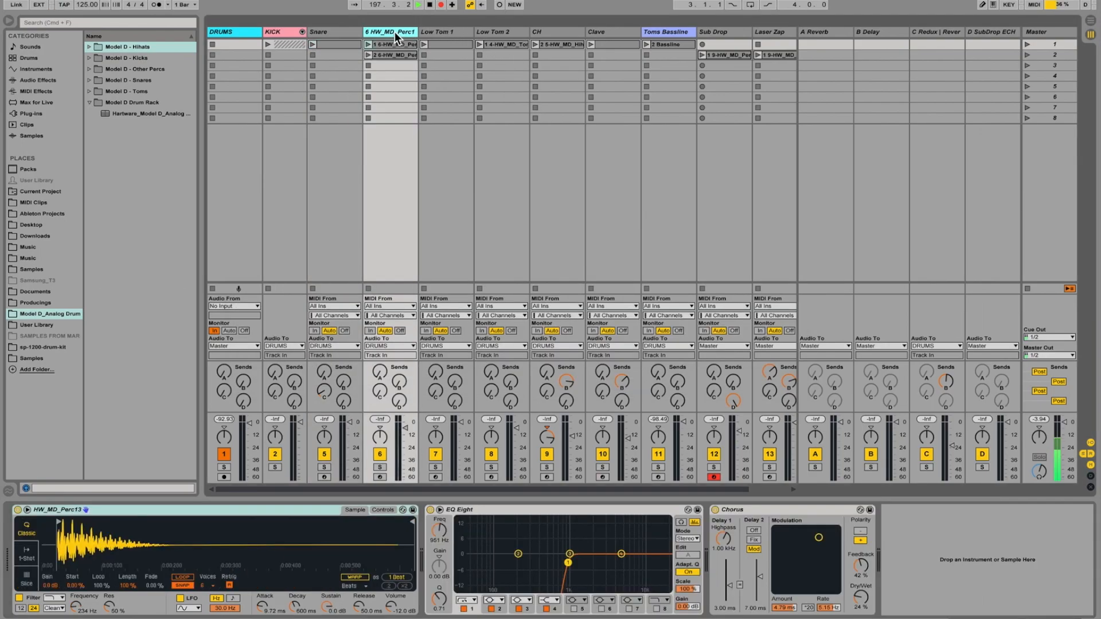
double_click(393, 56)
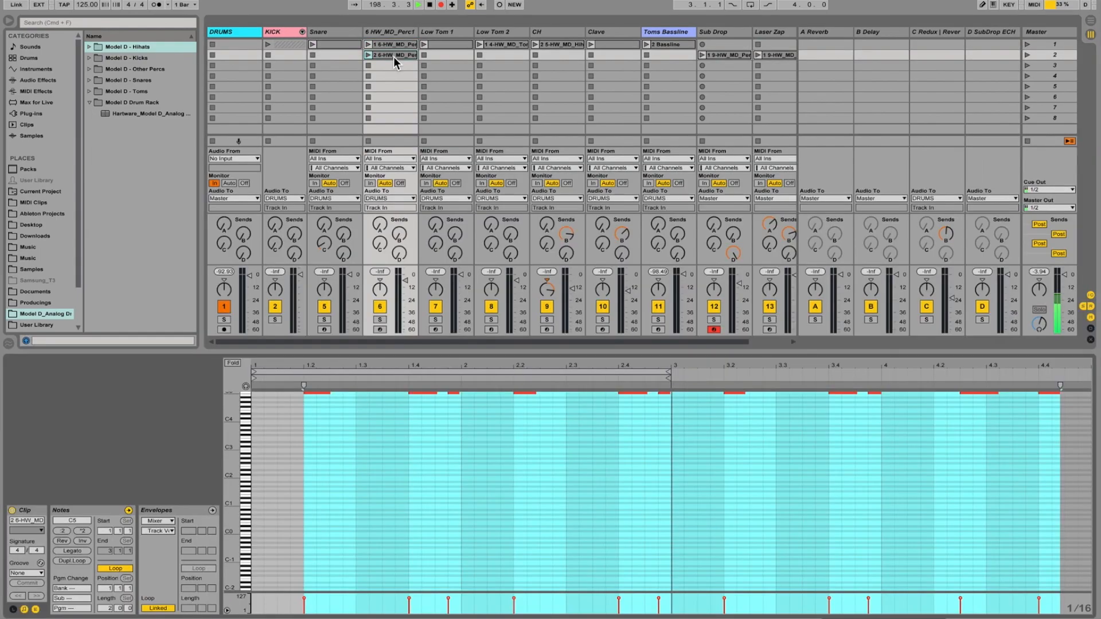
scroll(394, 463, "up", 3)
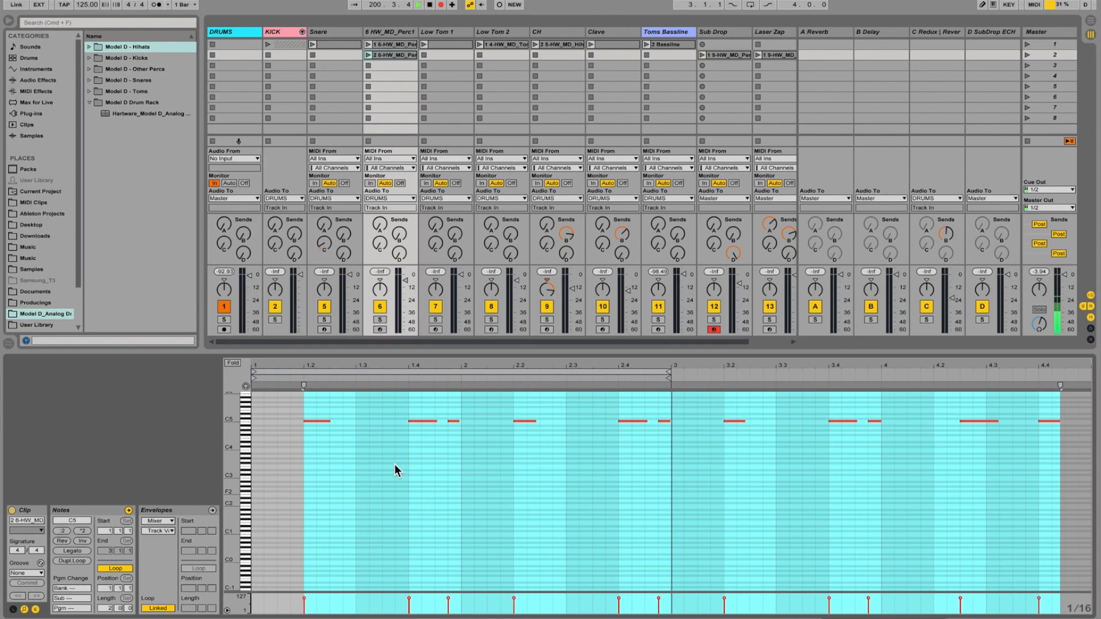
Show the HW_MD_Perc13 instrument's control parameters and review the EQ Eight and Chorus on the same track.
double_click(397, 32)
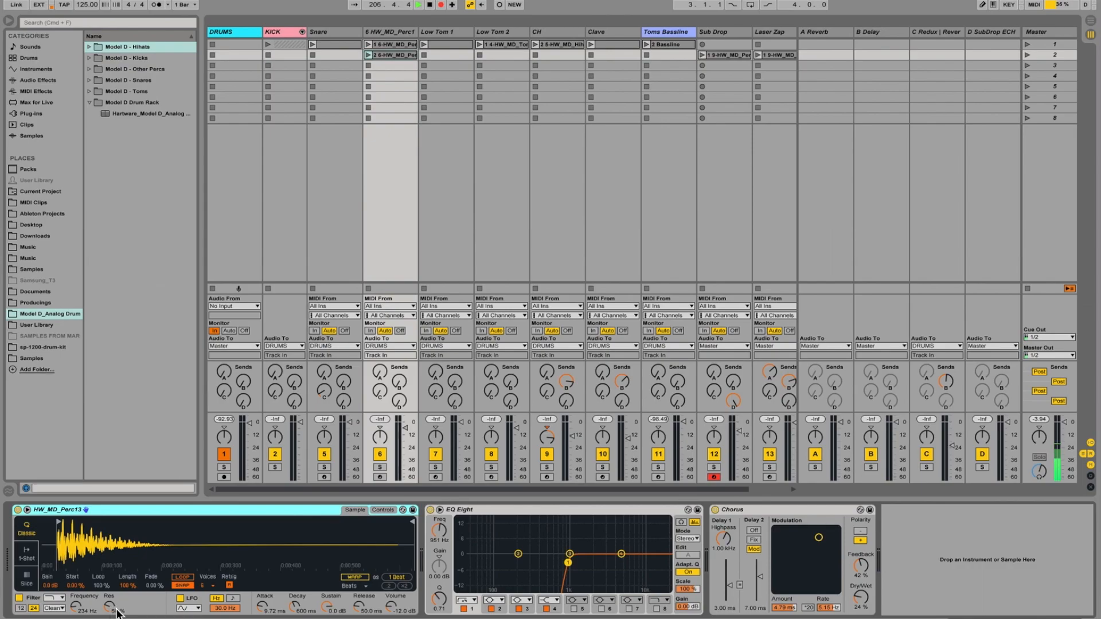
left_click(386, 509)
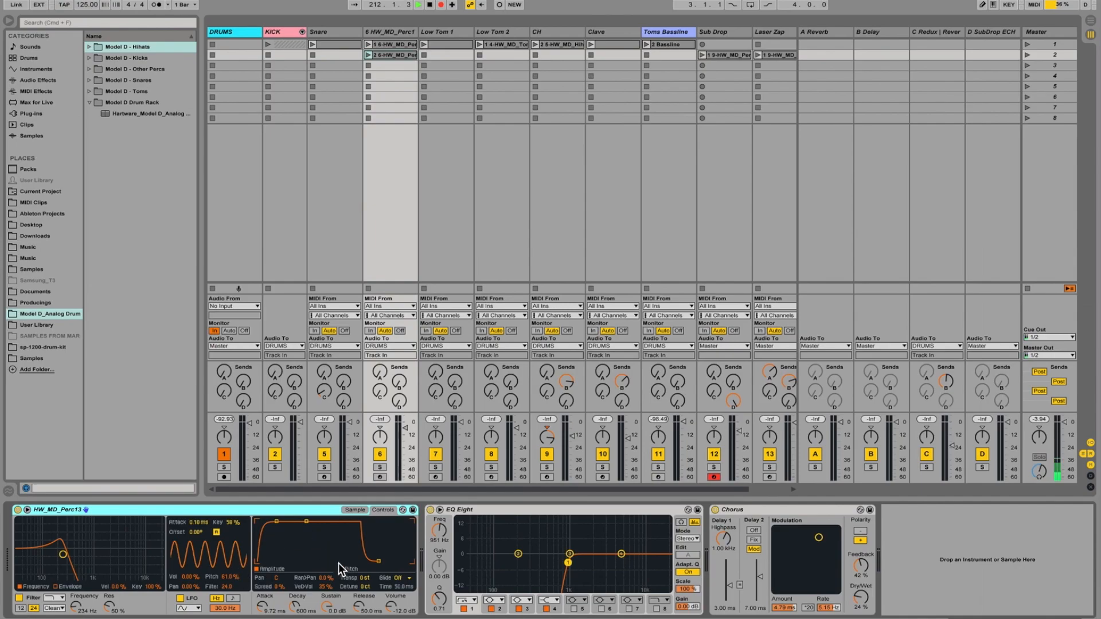
left_click(508, 508)
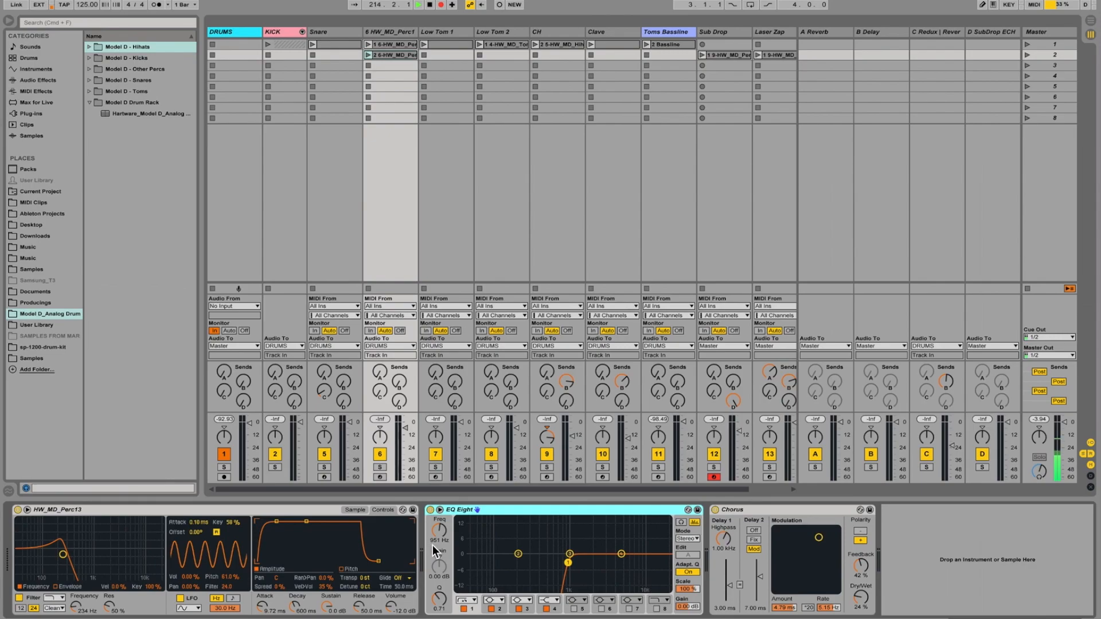
left_click(776, 511)
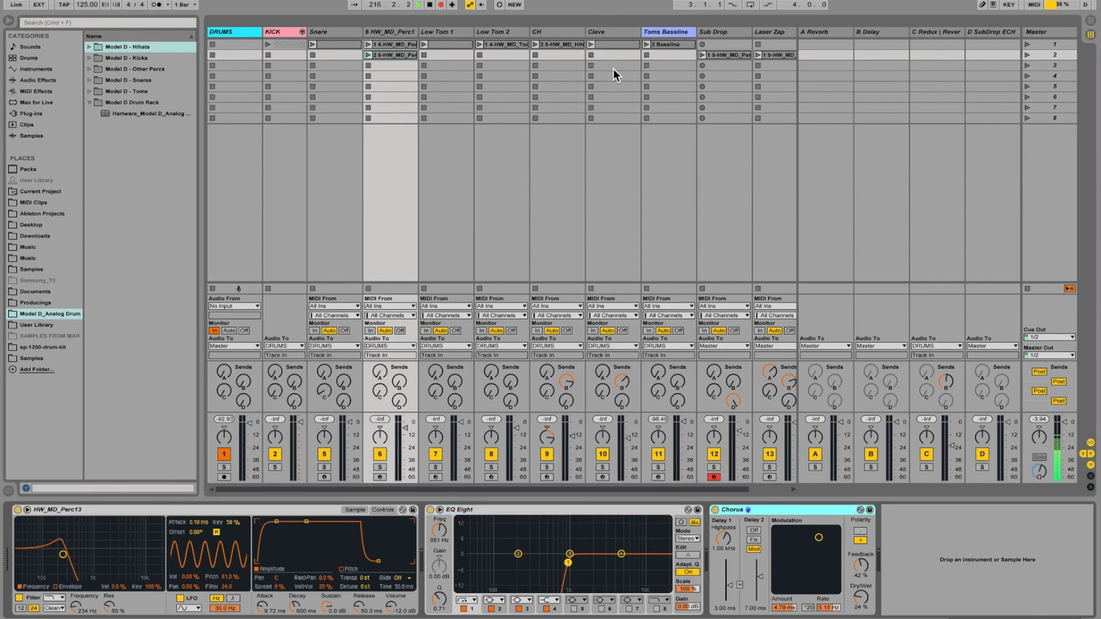
Review the sample and control parameters of the HW_MD_Snare1 instrument and the sidechained Compressor on the Low Tom 1 track.
left_click(442, 32)
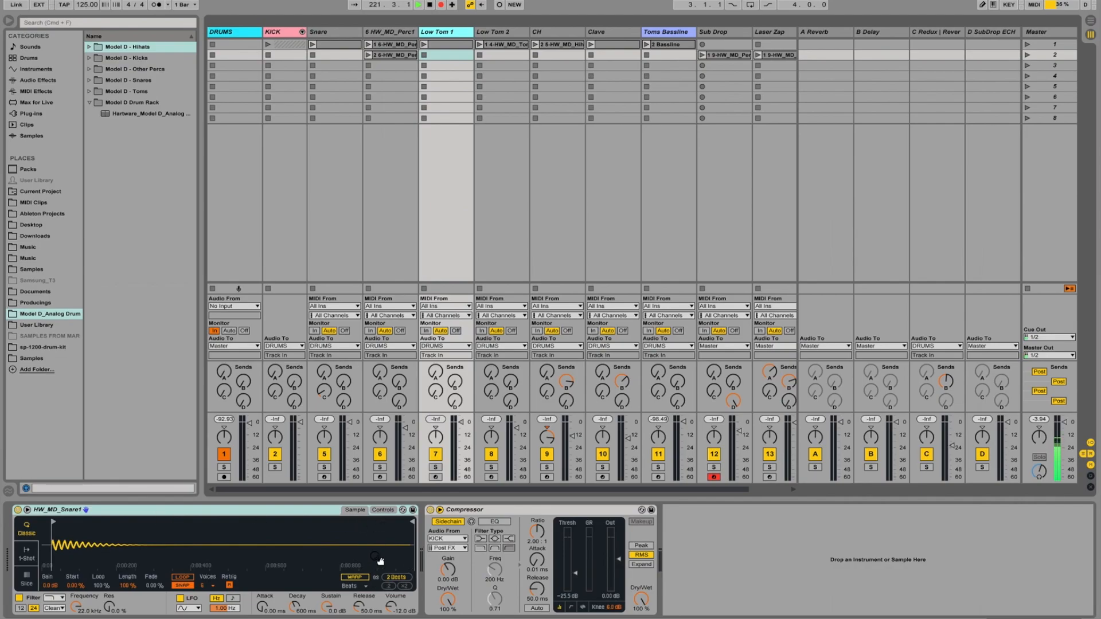
left_click(380, 510)
left_click(357, 509)
left_click(469, 510)
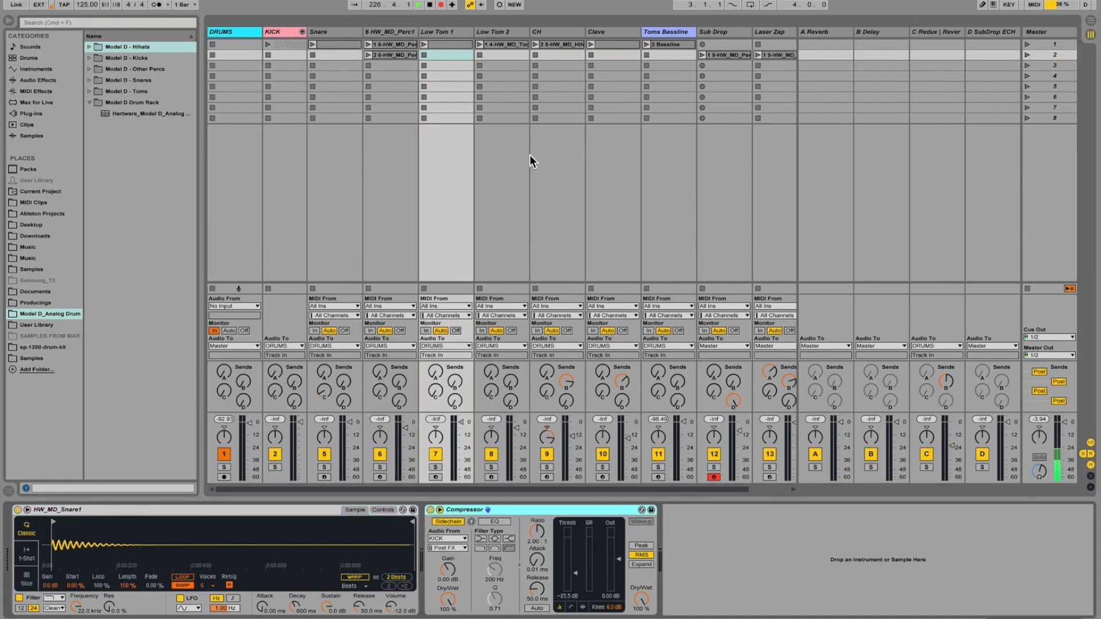
Show the Low Tom 2 track's devices and select HW_MD_Tom5.wav in the Model D - Toms sample folder.
left_click(504, 33)
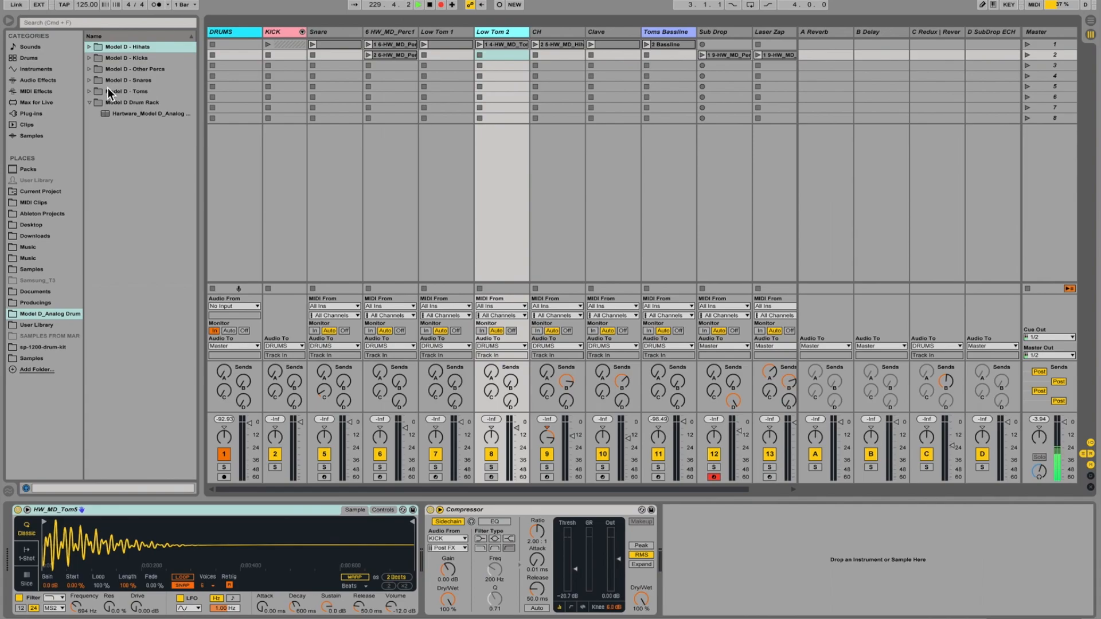
left_click(89, 92)
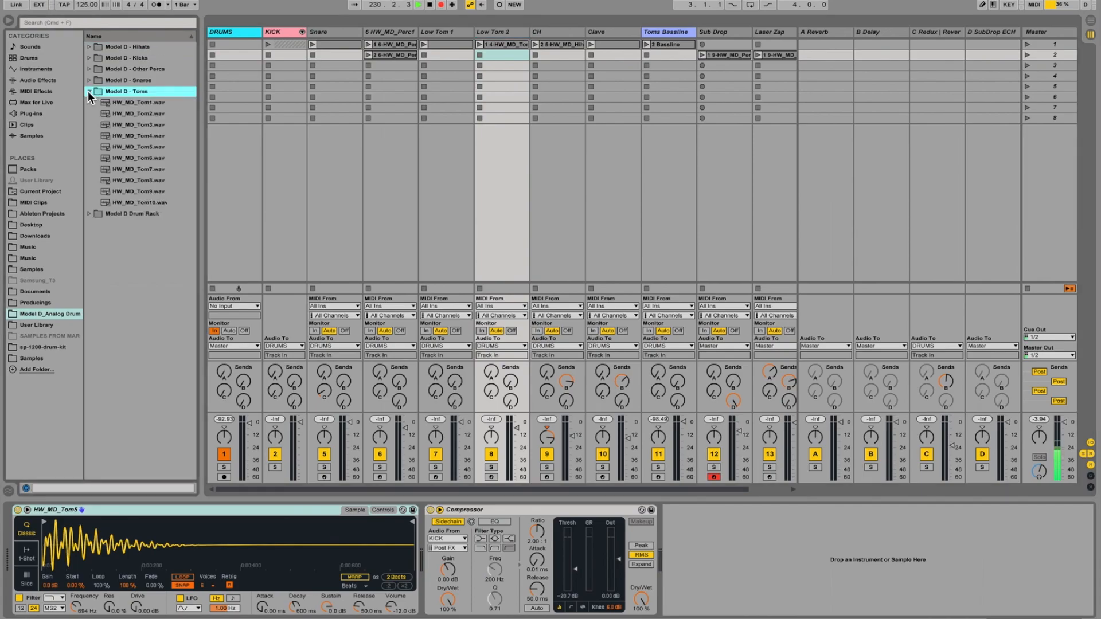
left_click(139, 150)
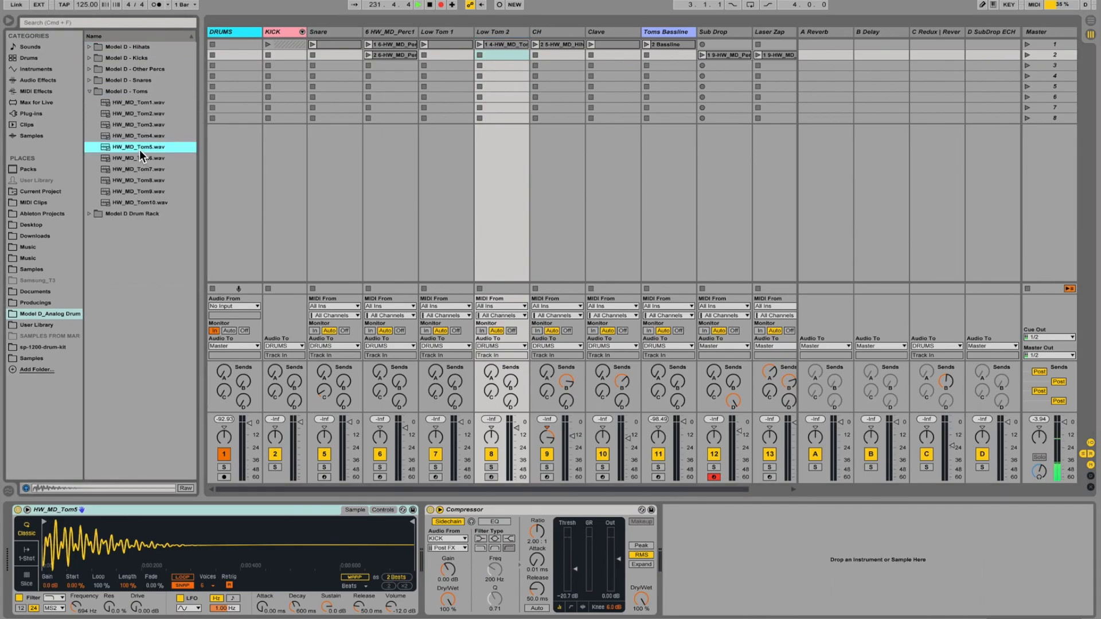
Review the Compressor on Low Tom 2 and show the HW_MD_Tom5 instrument's control parameters.
left_click(493, 510)
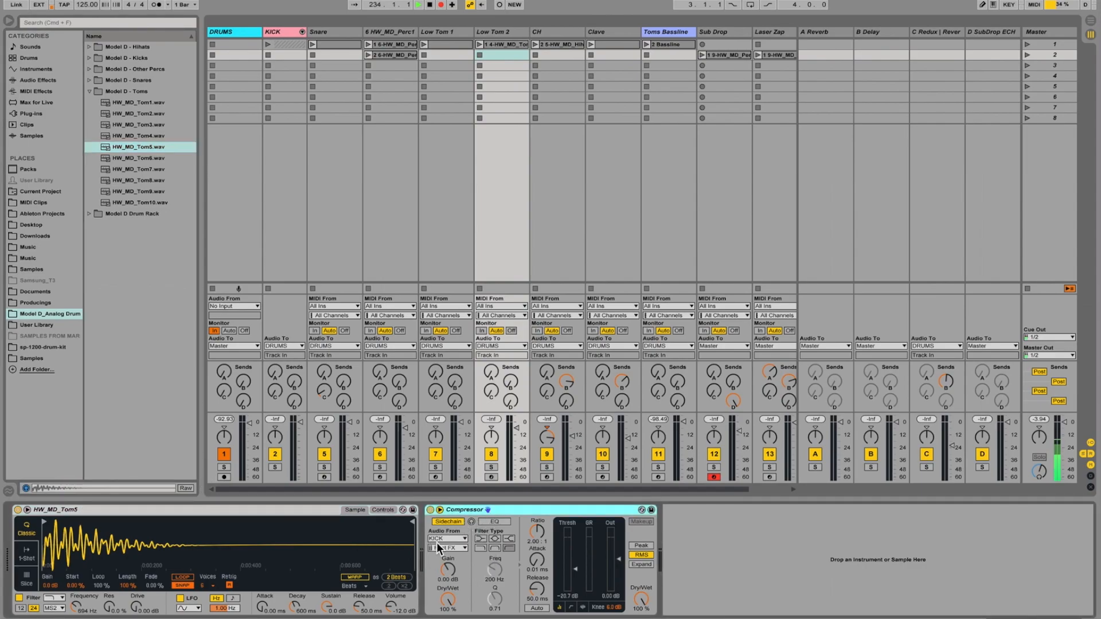
left_click_drag(76, 611, 88, 614)
left_click(382, 510)
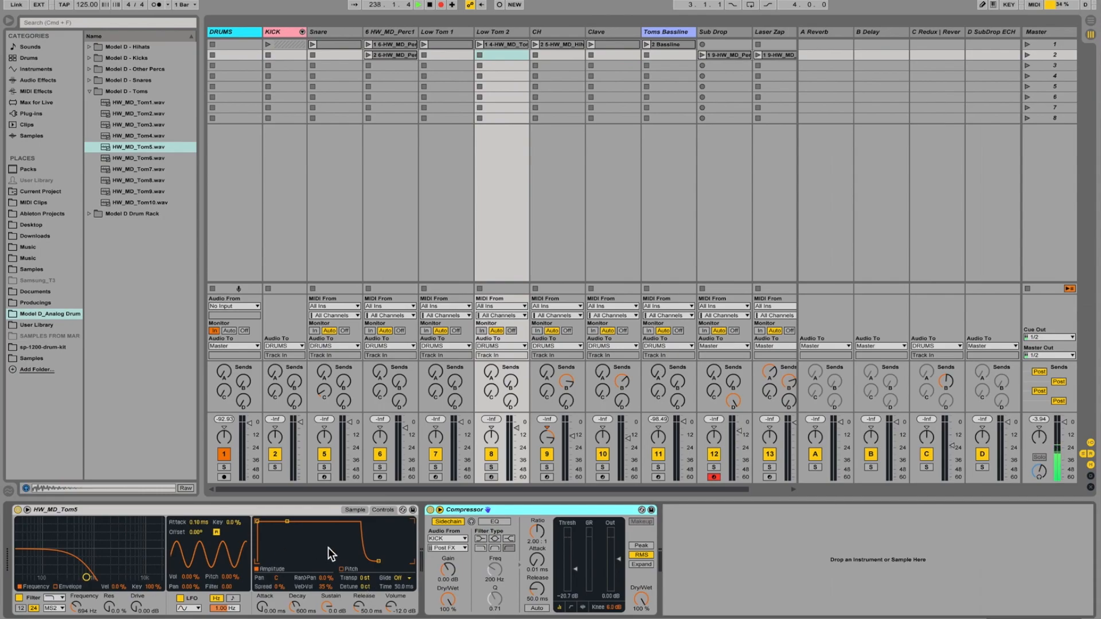
Check the Snare track's sends and review the Redux, Reverb and MicroShift effects on return track C.
left_click(556, 31)
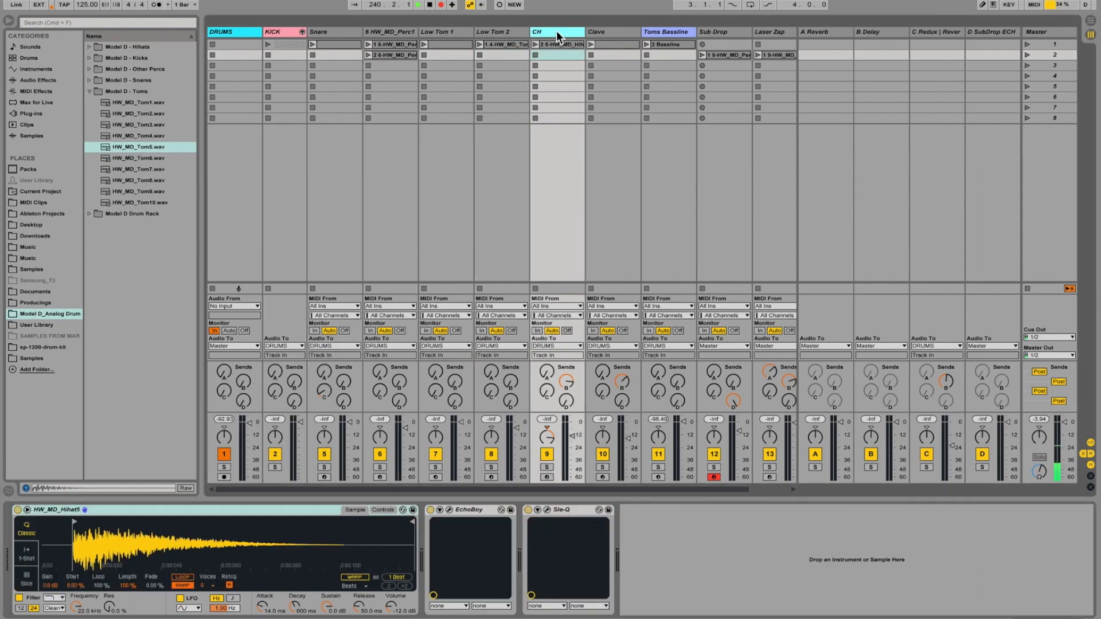
left_click(333, 32)
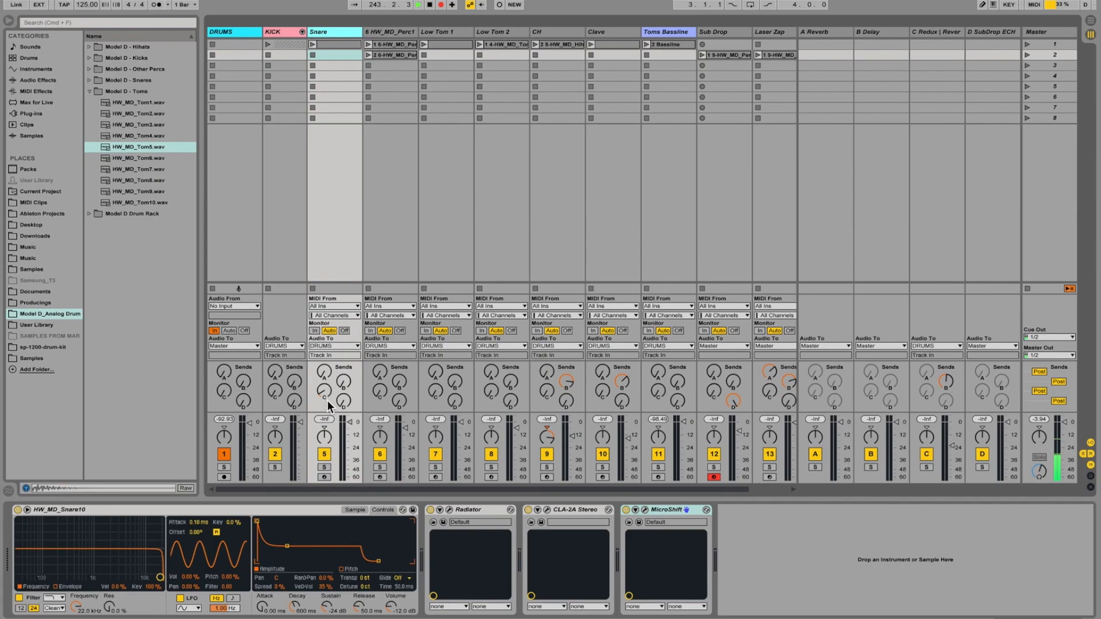
left_click(934, 32)
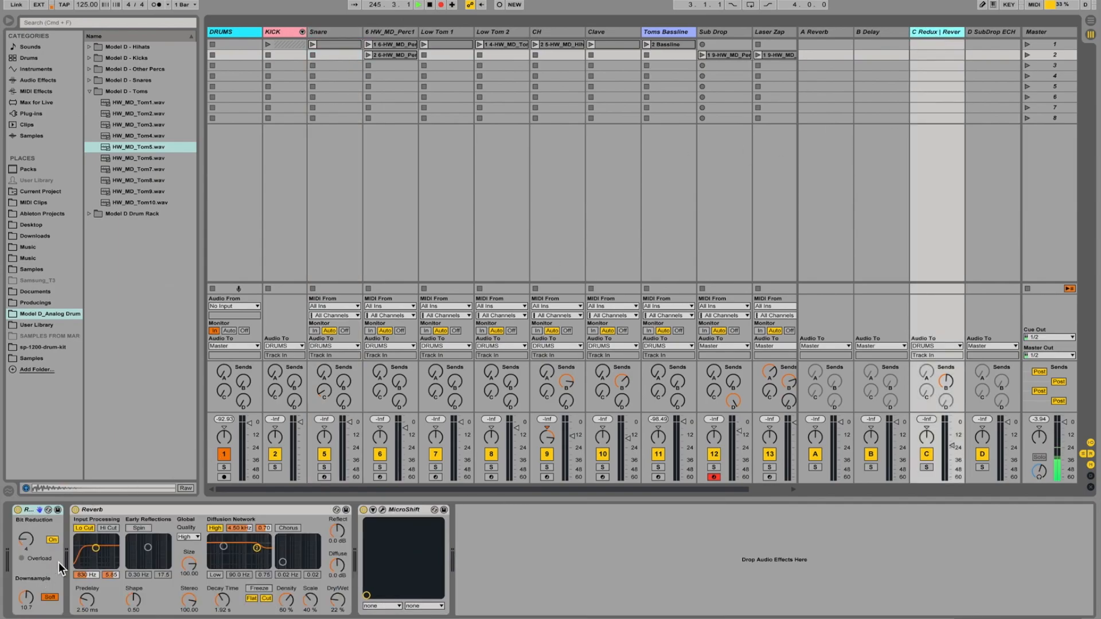
left_click(116, 511)
left_click(402, 510)
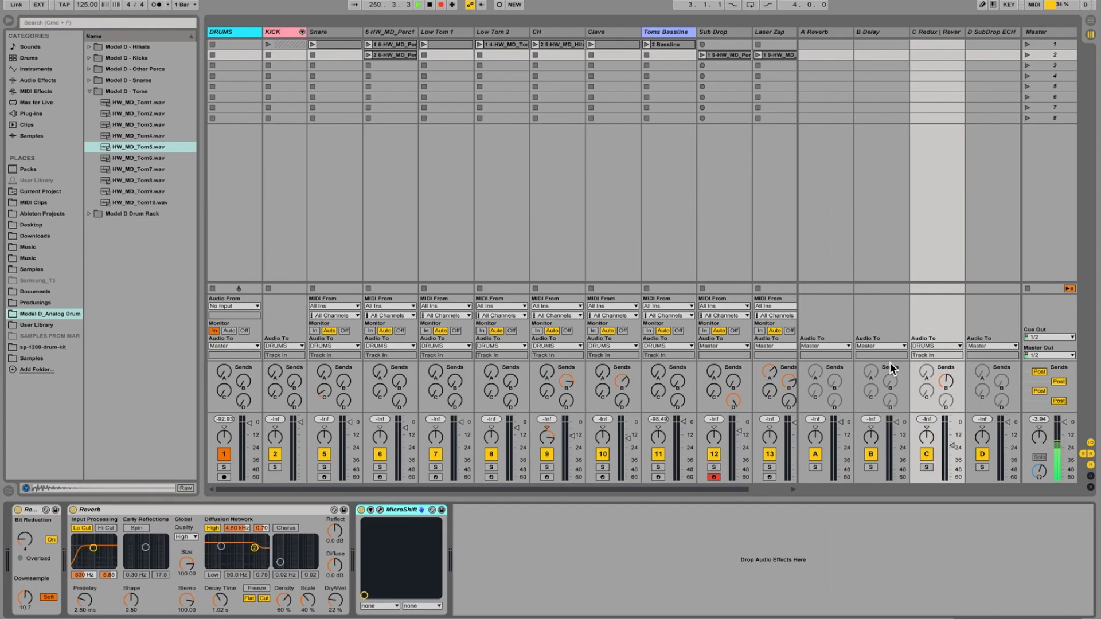
Review the Delay effect on return track B and display the devices of the Clave track.
left_click(884, 34)
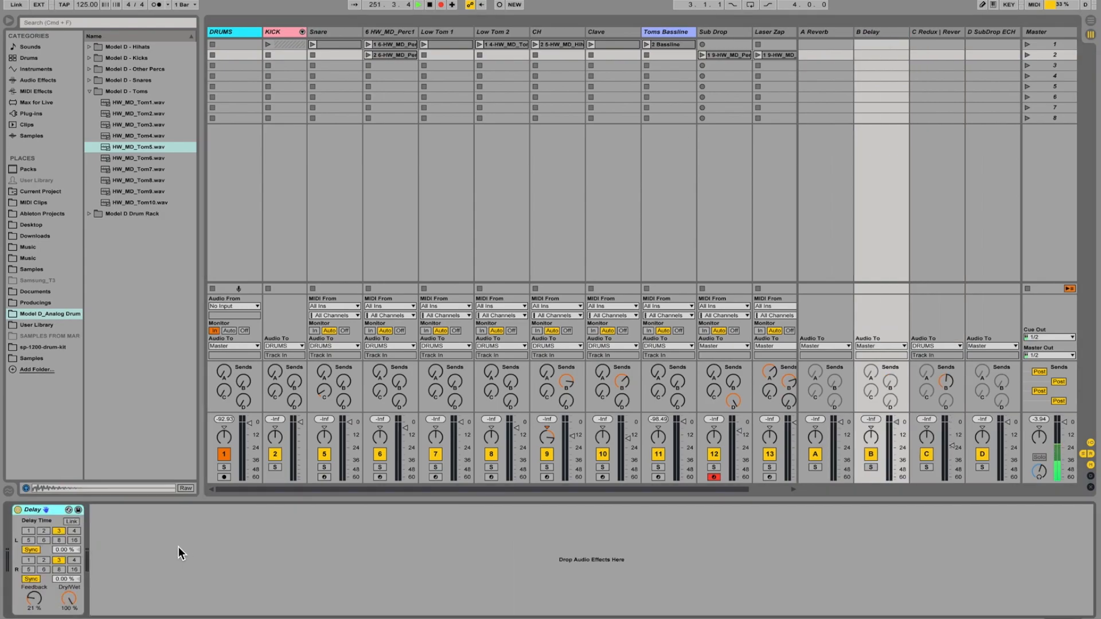
left_click(154, 544)
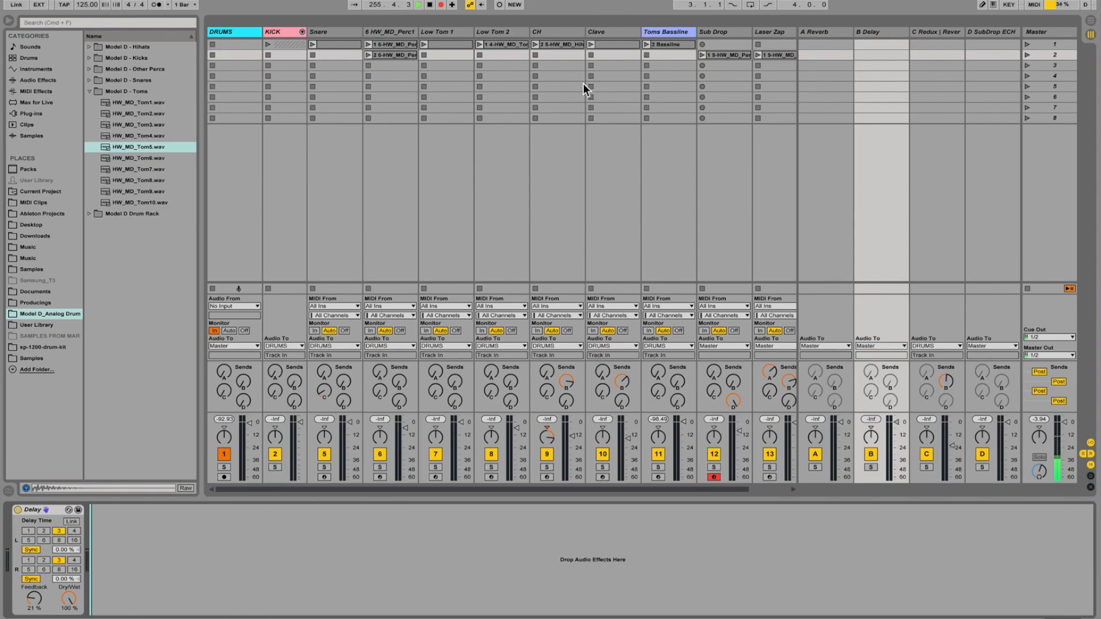
left_click(614, 33)
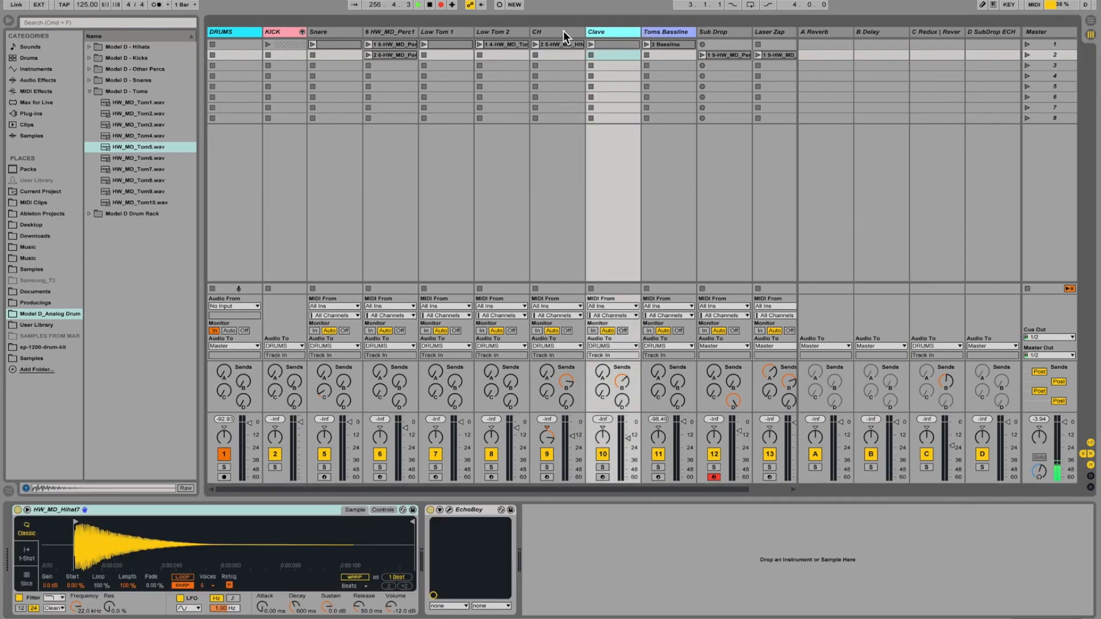
Show the HW_MD_Hihat5 instrument's control parameters on the CH track and inspect its EchoBoy and Sie-Q settings, closing both plug-in windows.
left_click(560, 32)
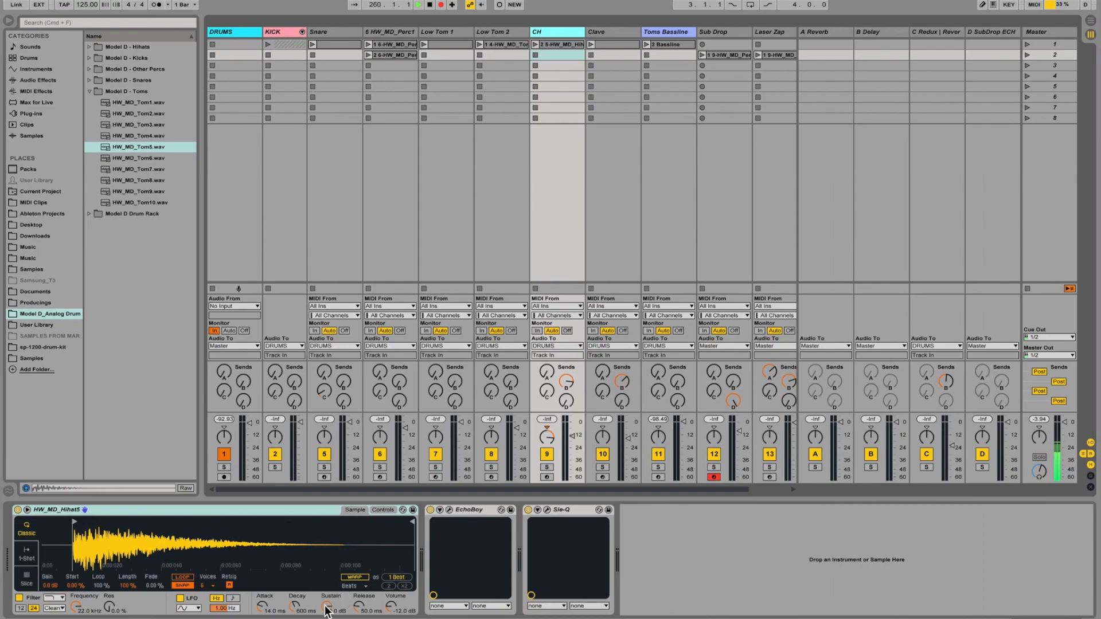
left_click(381, 509)
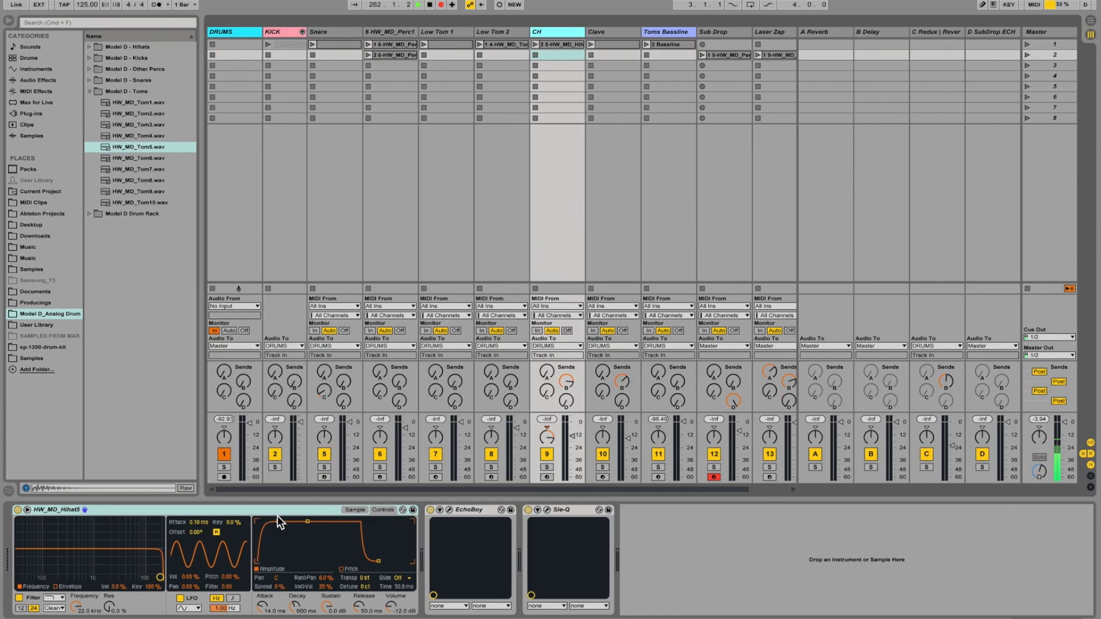
left_click(449, 509)
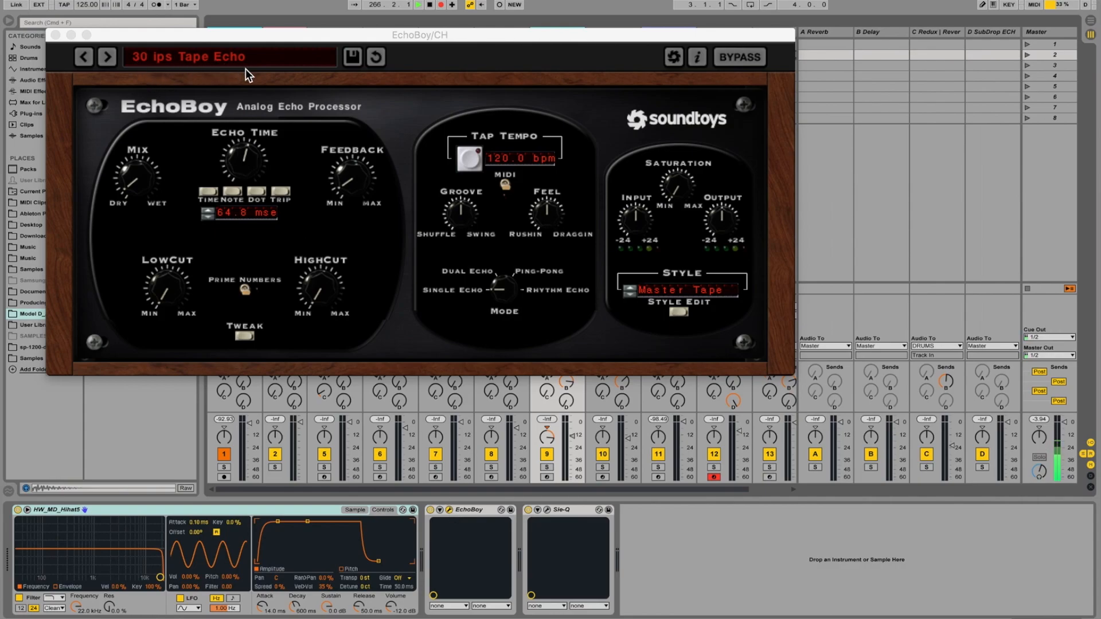
left_click(569, 511)
left_click(547, 509)
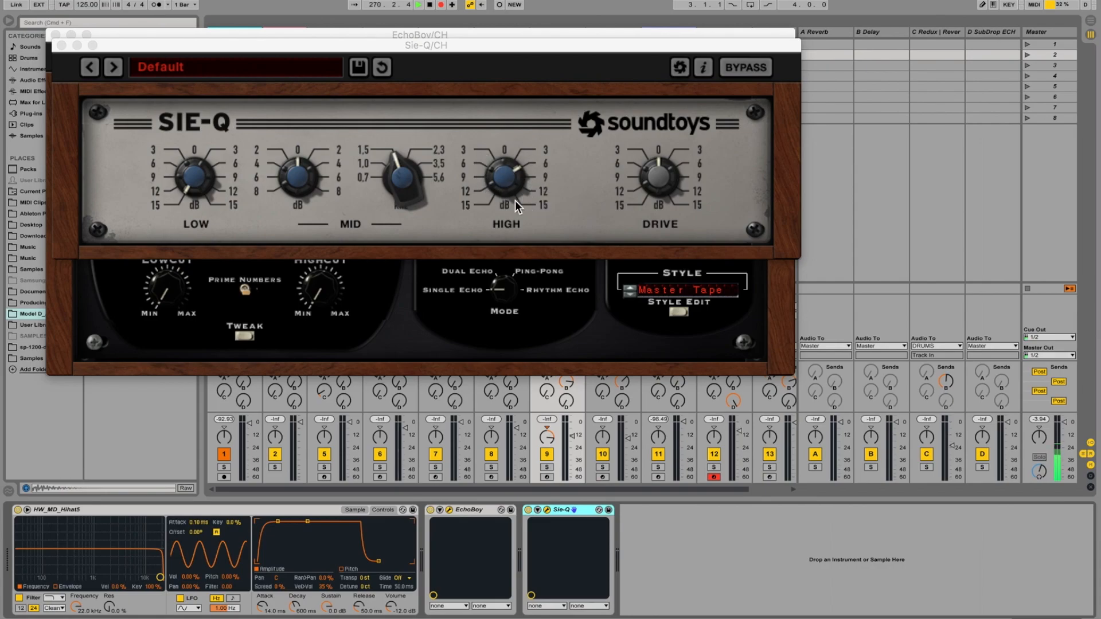
left_click(62, 44)
left_click(56, 35)
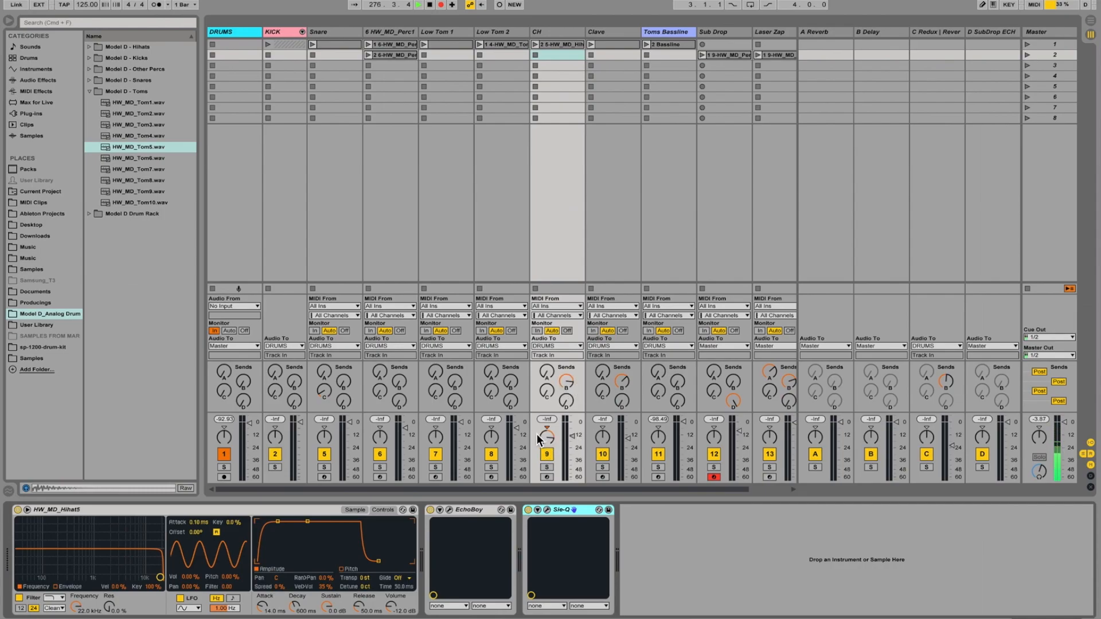
Open the CH track's MIDI clip and display its Track Panning envelope.
double_click(556, 47)
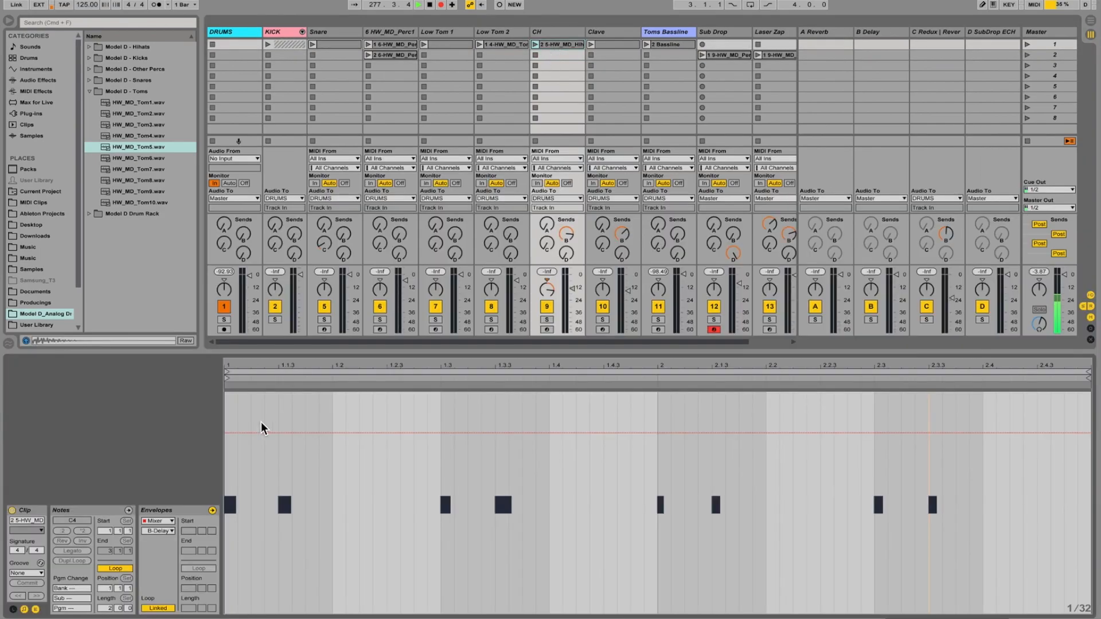
left_click(160, 530)
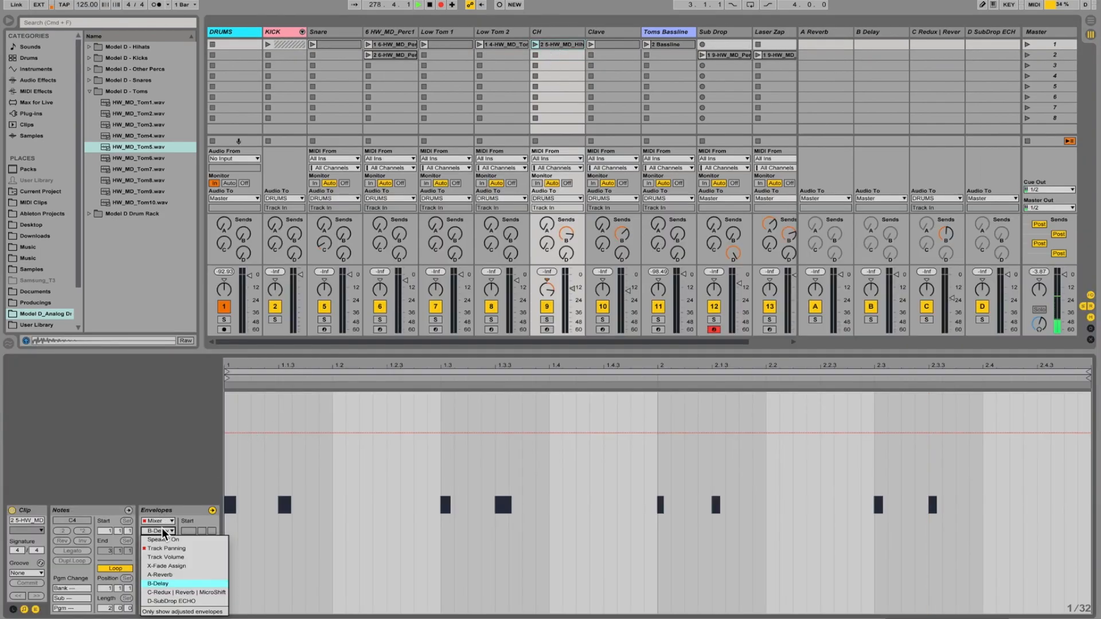
left_click(166, 548)
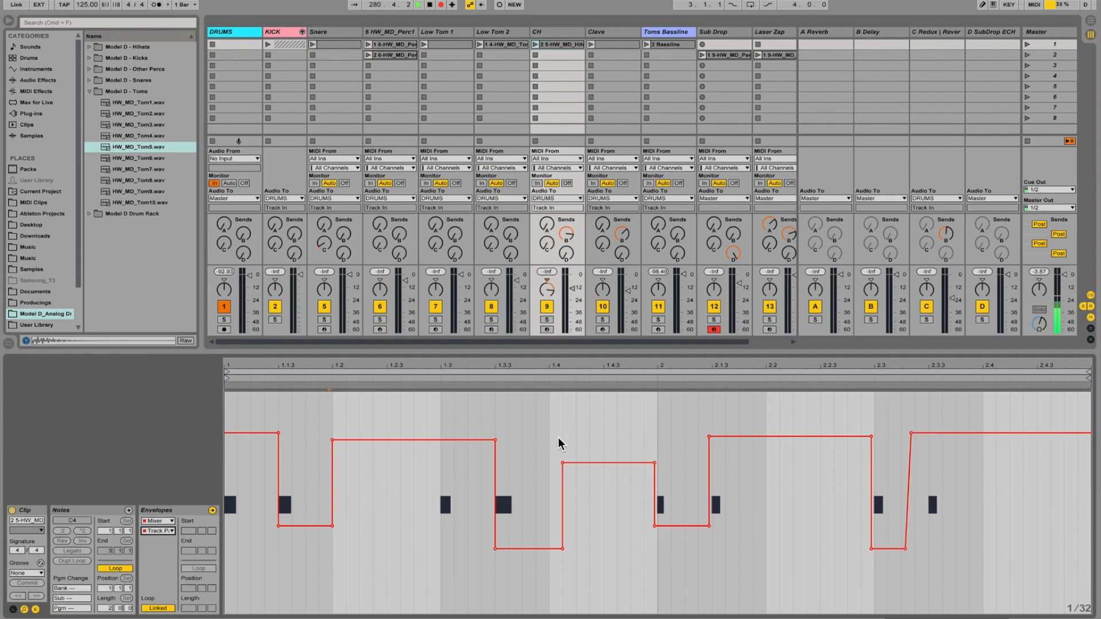
Display the Clave track's devices and show the HW_MD_Hihat7 instrument's control parameters.
left_click(611, 32)
key("shift+Tab")
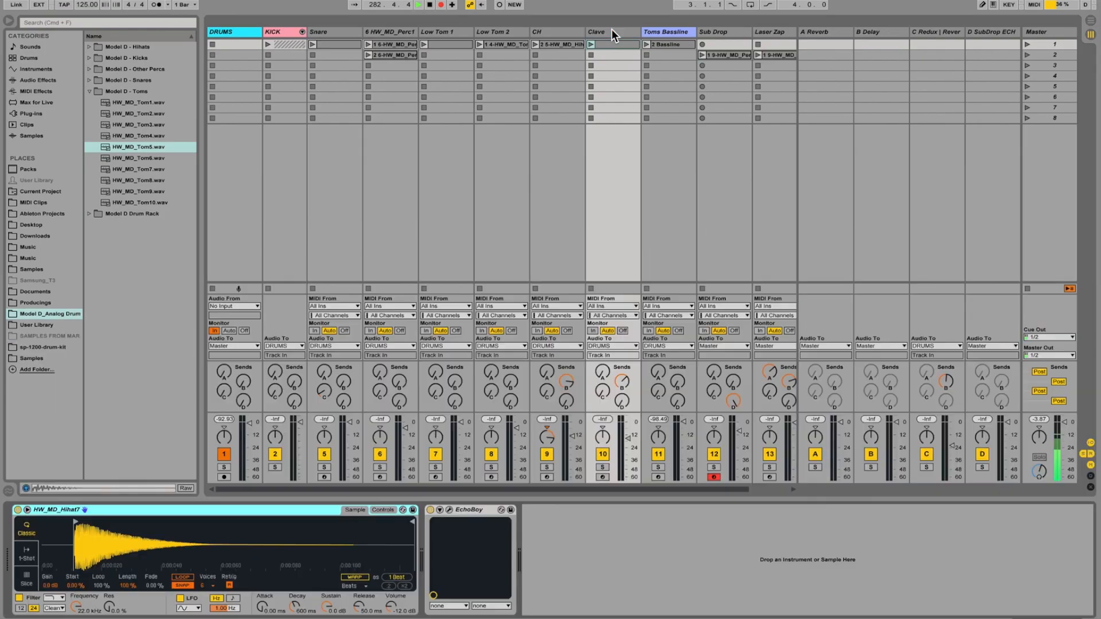
left_click(611, 30)
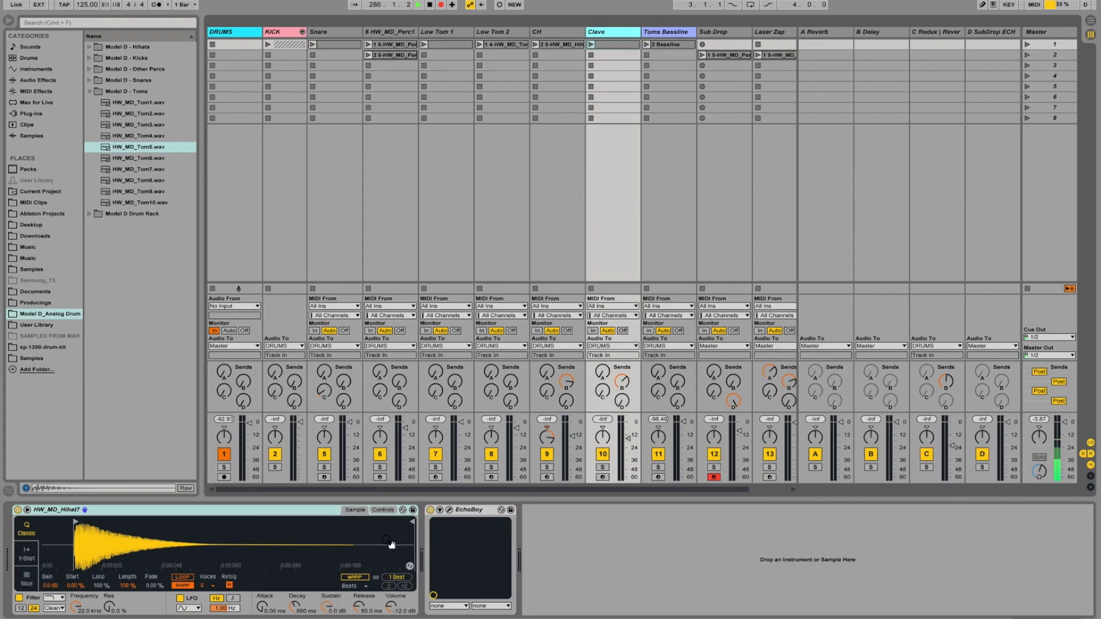
left_click(380, 514)
left_click(381, 510)
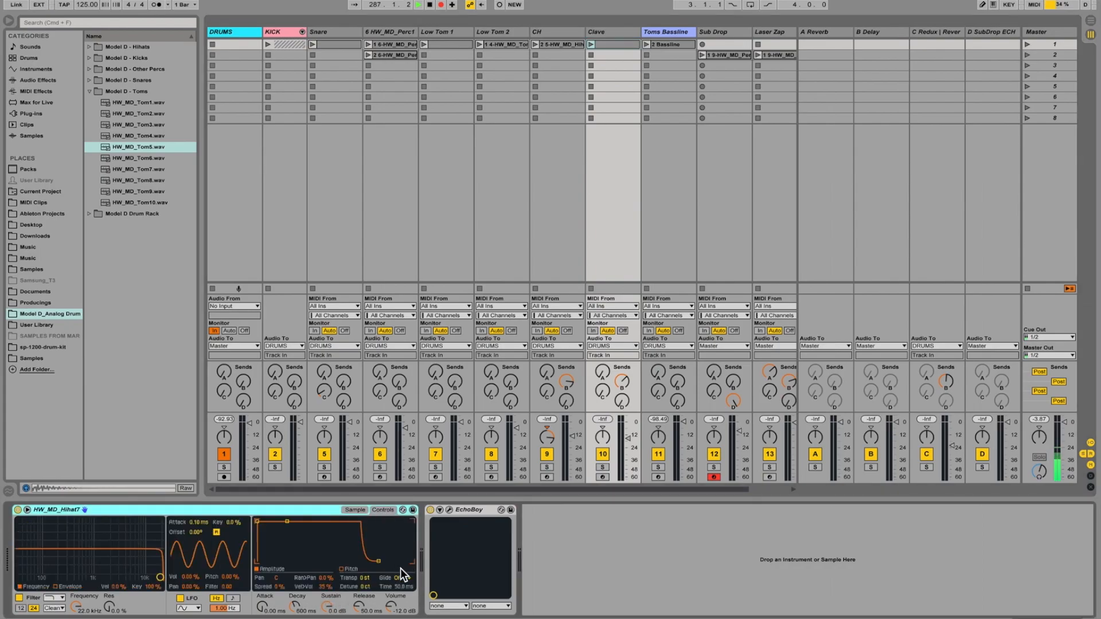
Inspect the EchoBoy settings on the Clave track and close the plug-in window.
left_click(470, 511)
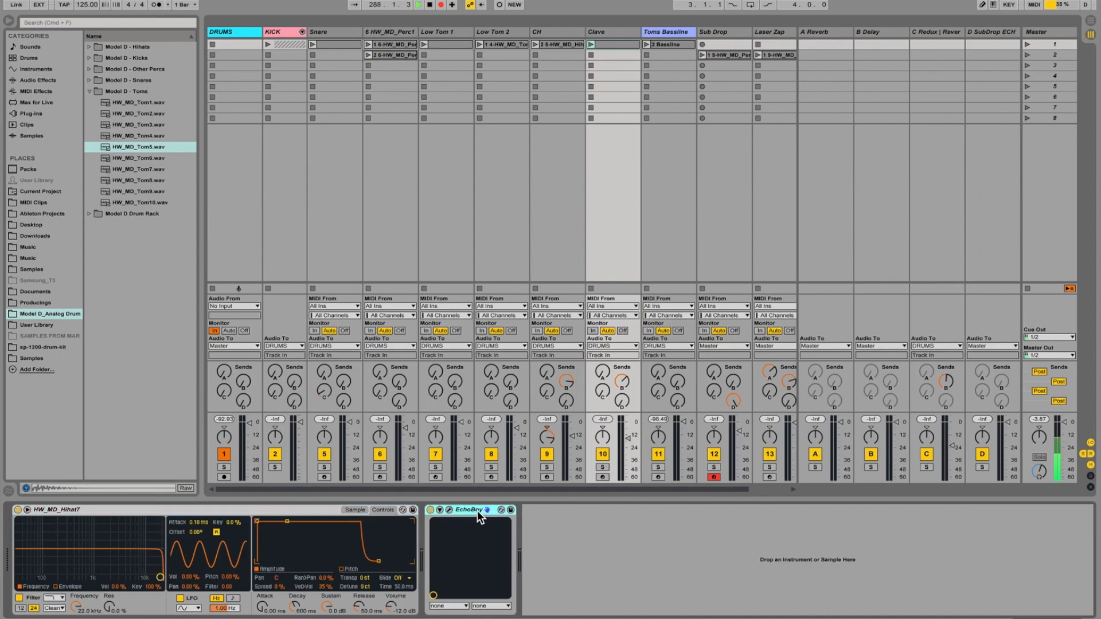
left_click(447, 510)
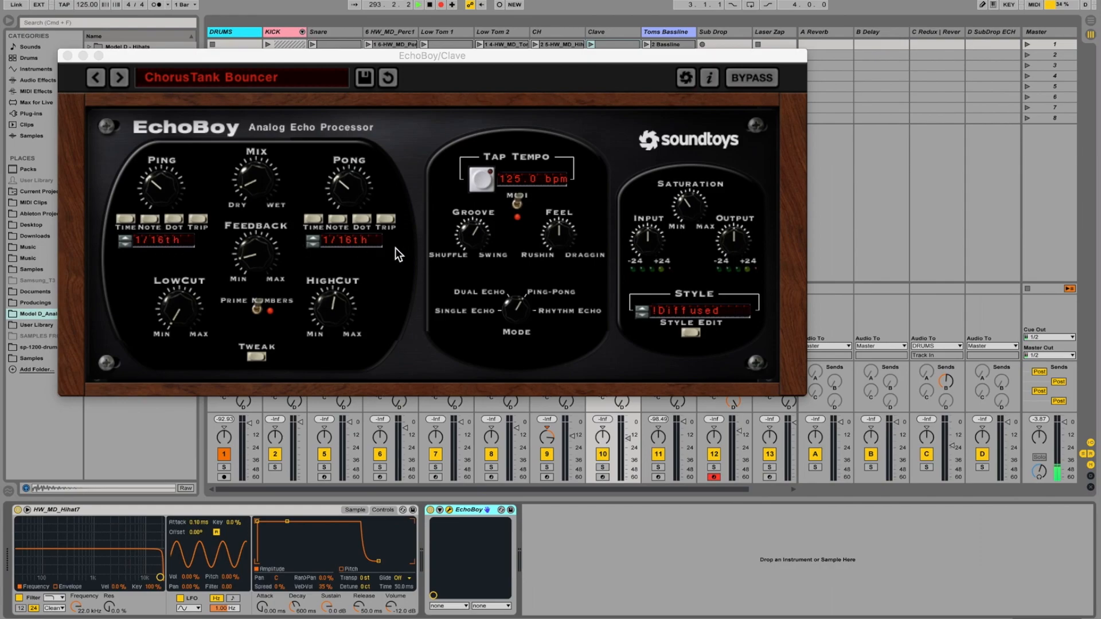
left_click(67, 55)
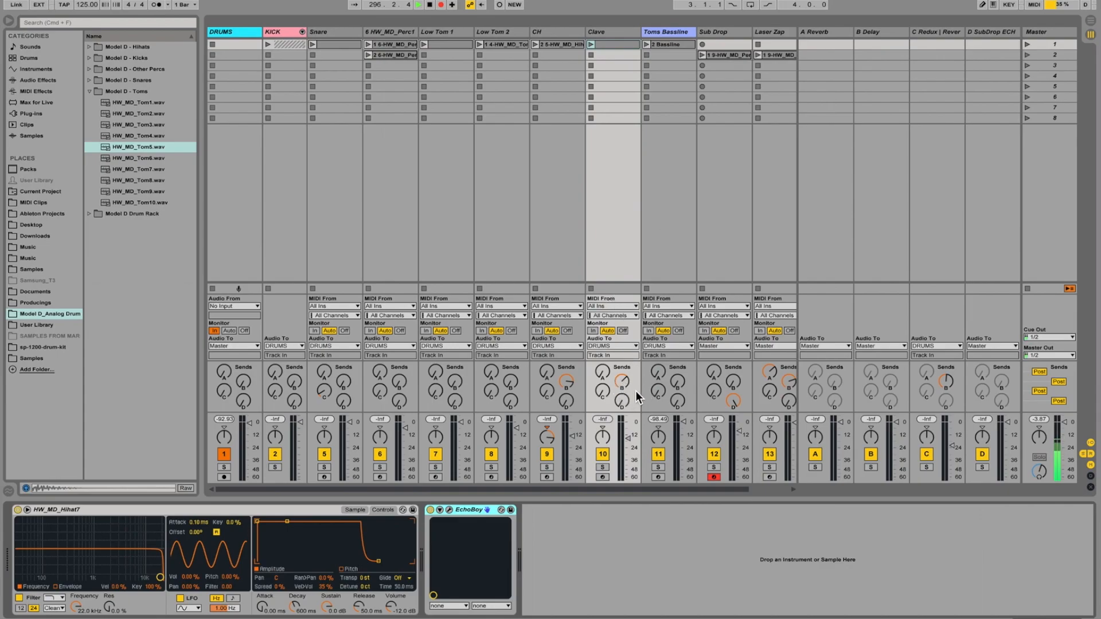
Display the sampler at the start of the Toms Bassline device chain and select its source sample HW_MD_Tom10.wav in the browser.
left_click(872, 32)
left_click(668, 31)
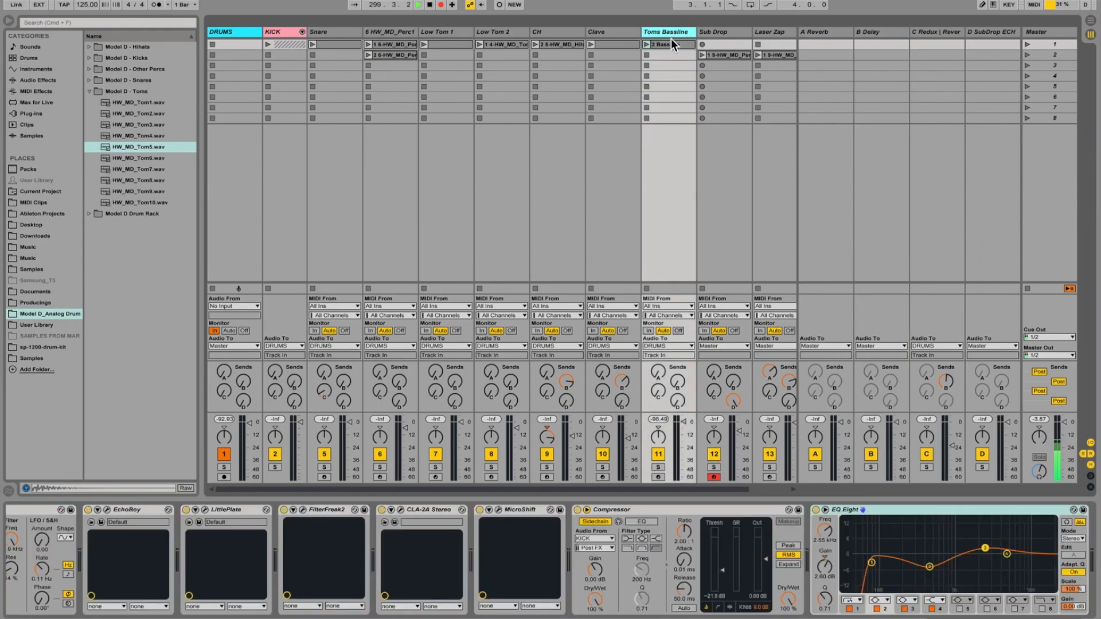
scroll(259, 548, "left", 10)
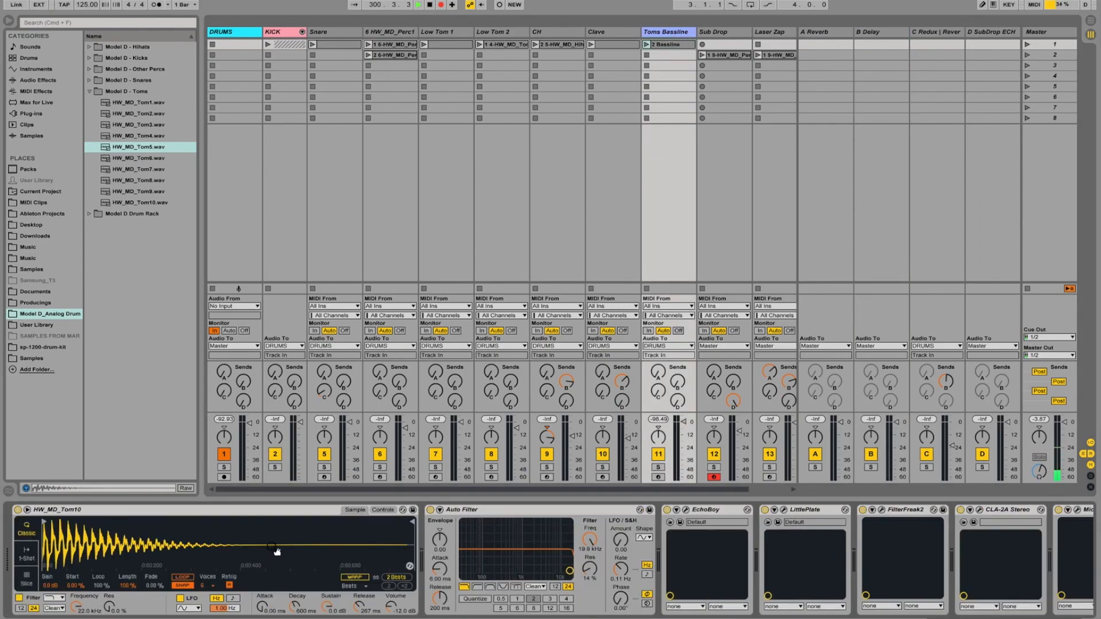
left_click(140, 203)
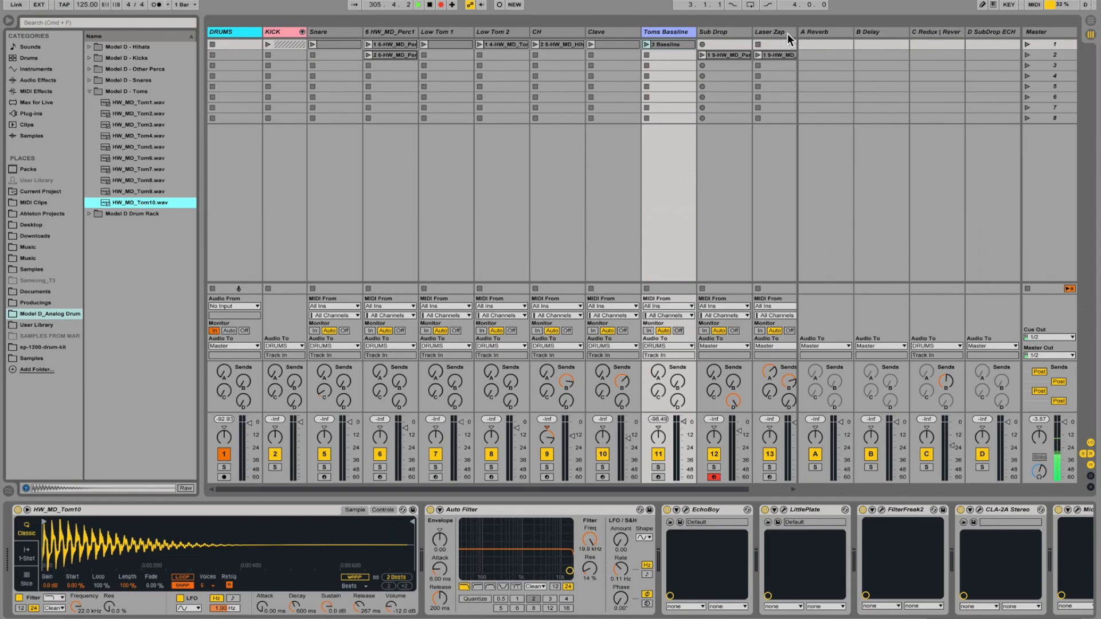
Review the notes of the Bassline MIDI clip and return to the Toms Bassline devices, selecting Auto Filter.
left_click(673, 46)
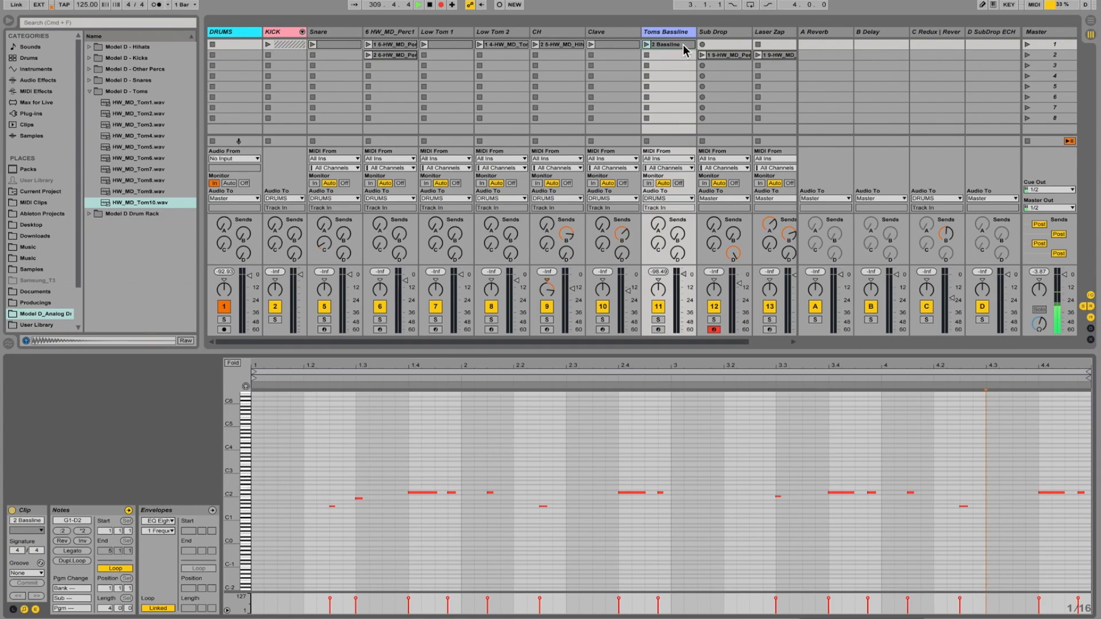
double_click(671, 32)
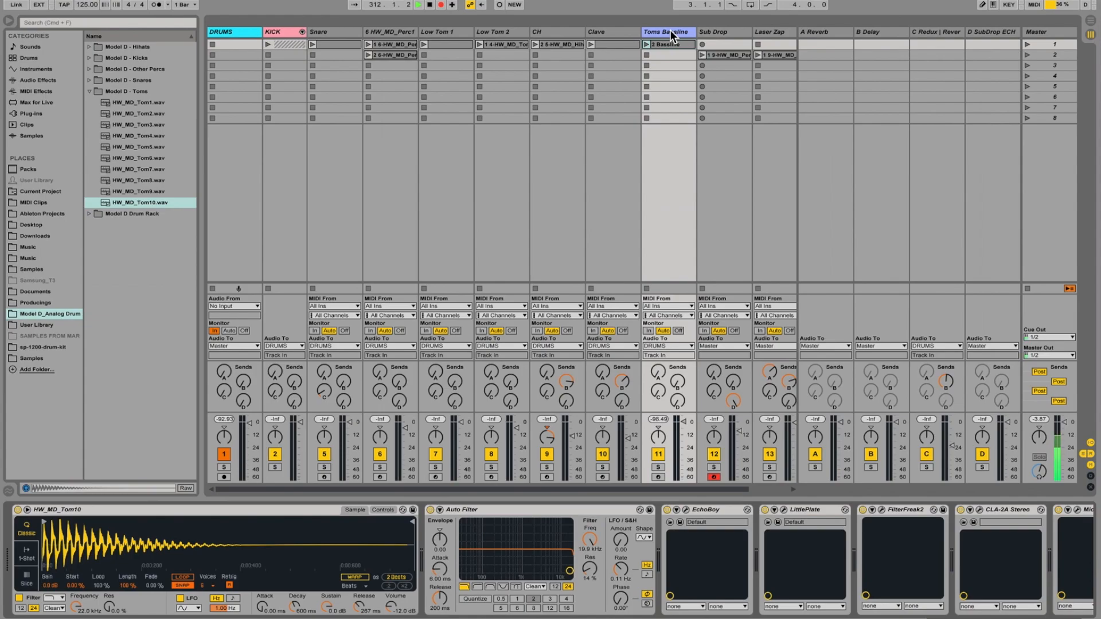
left_click(529, 507)
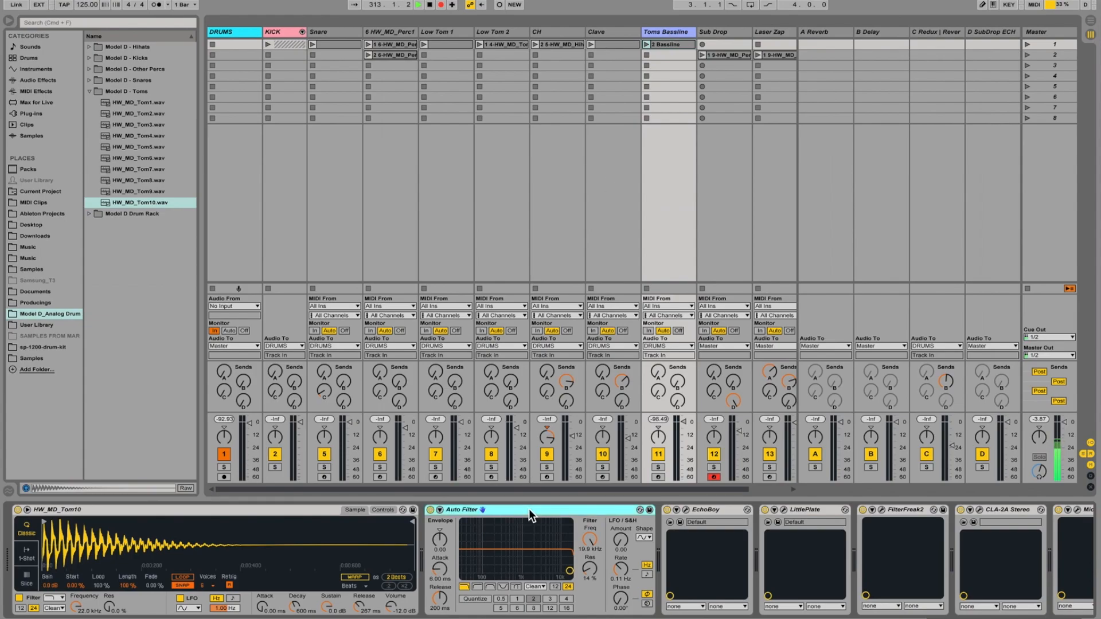
Open the EchoBoy plug-in on the Toms Bassline track and move its window clear of the device chain.
scroll(528, 508, "right", 2)
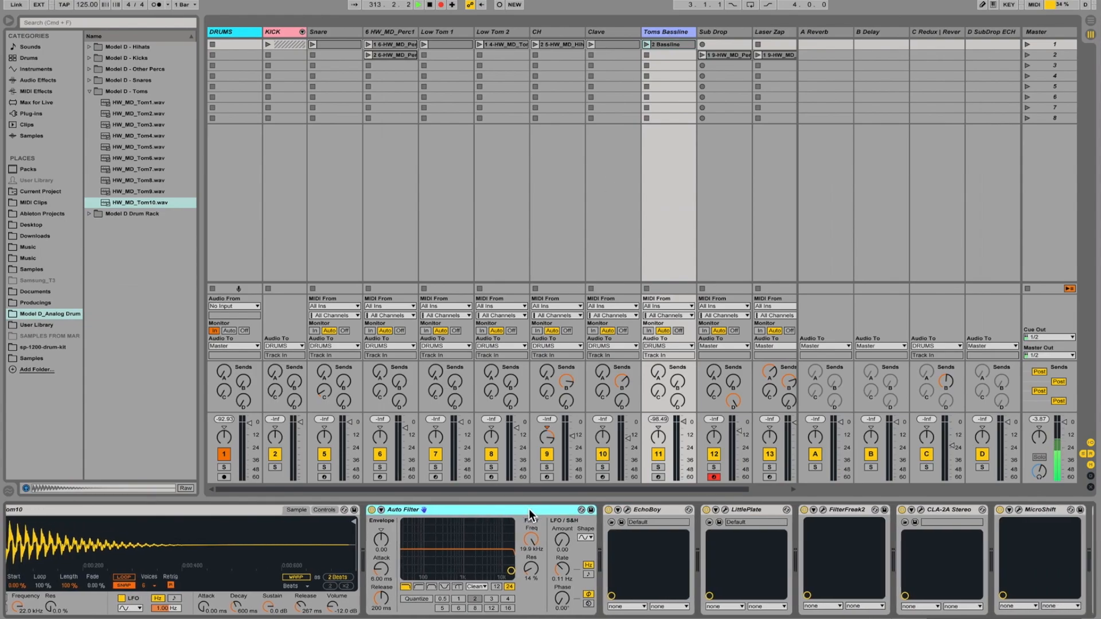
scroll(470, 507, "right", 6)
left_click(470, 509)
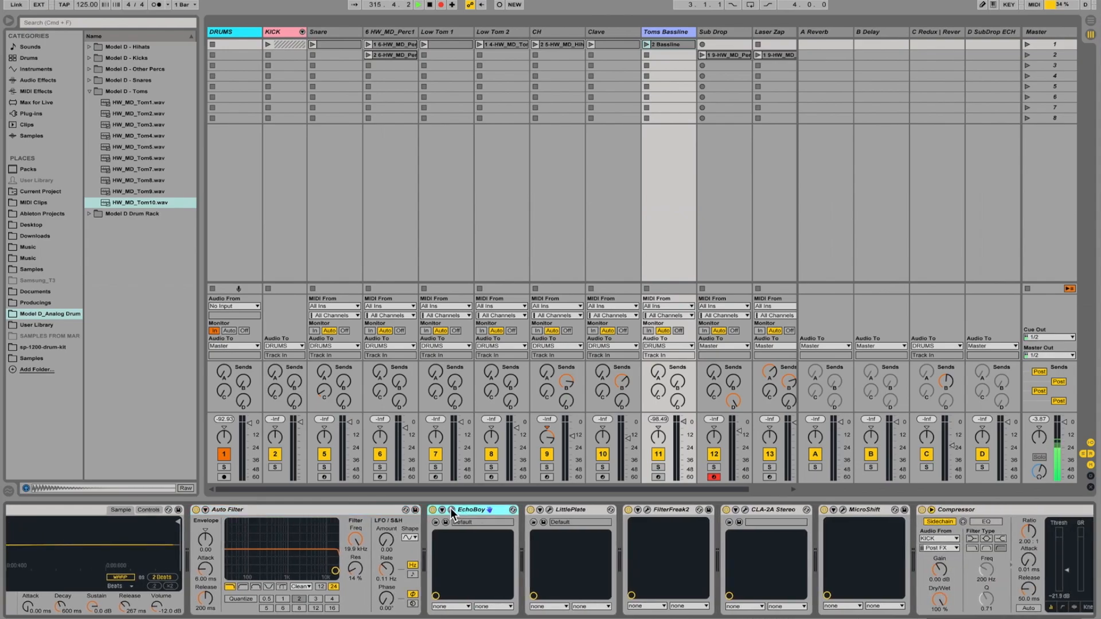
left_click(487, 509)
left_click_drag(522, 96, 459, 6)
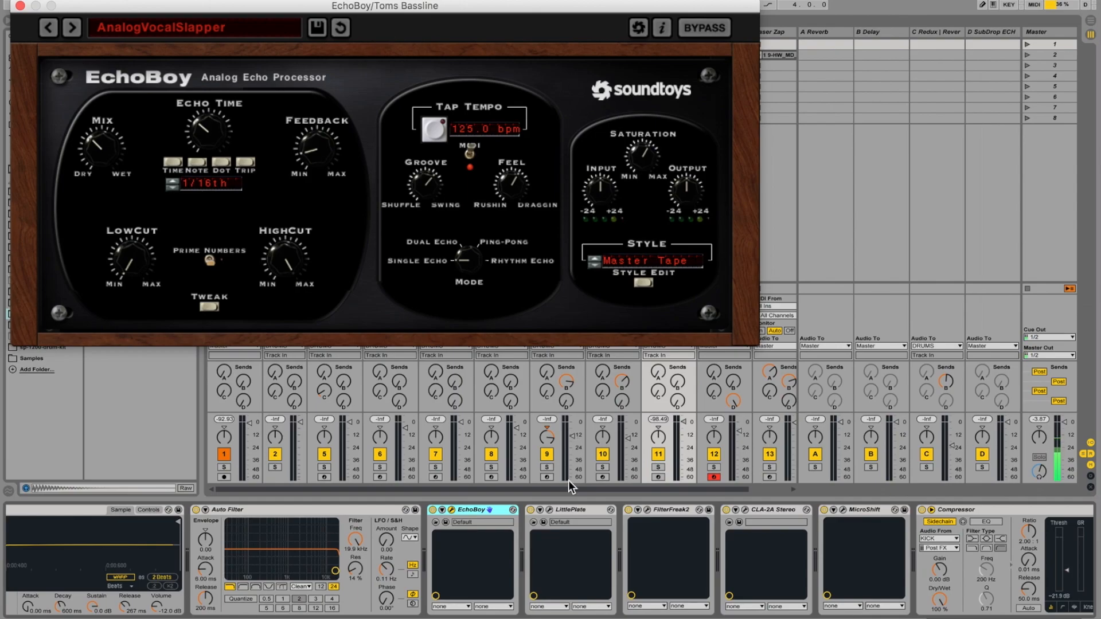
Open the LittlePlate reverb on the Toms Bassline track and position its window just below EchoBoy's title area.
left_click(550, 510)
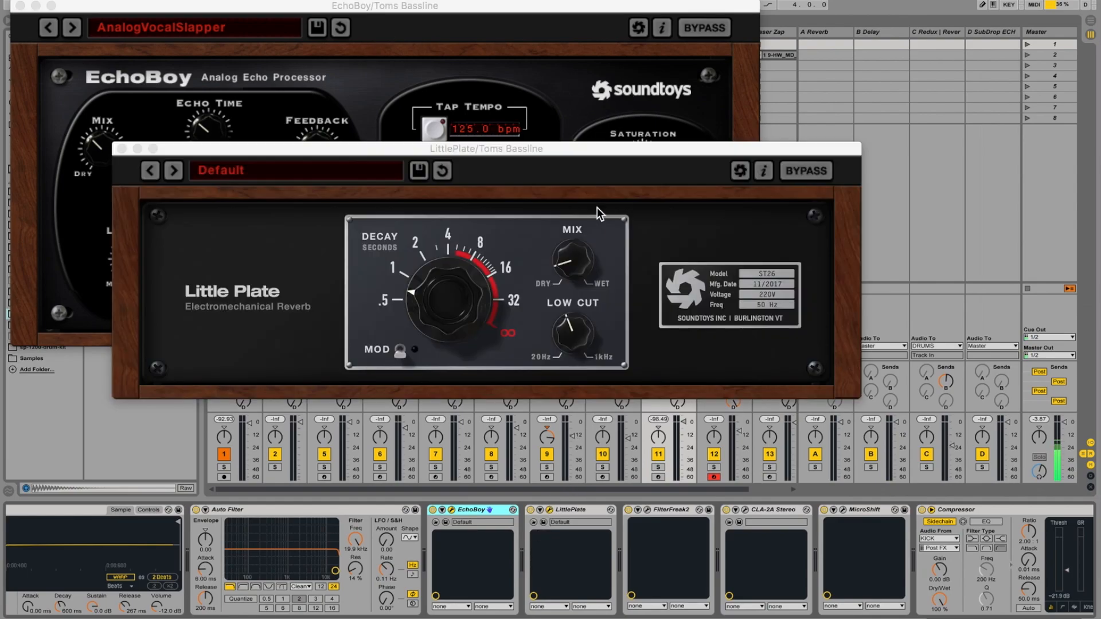
left_click_drag(634, 149, 533, 77)
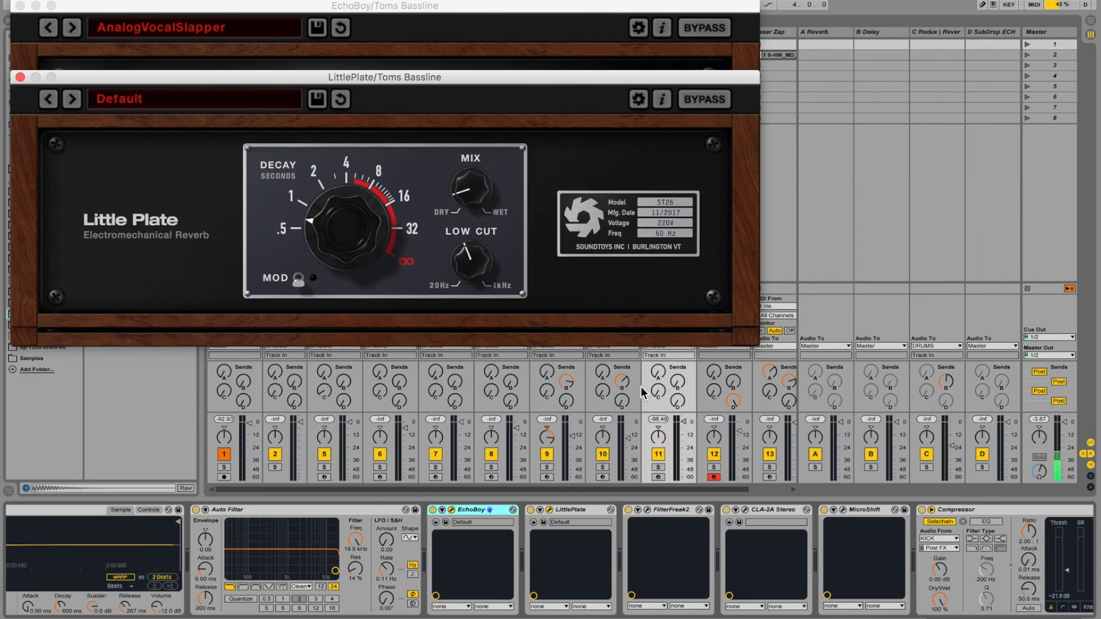
mouse_move(485, 238)
Inspect the FilterFreak2 settings on the Toms Bassline track and close its window.
left_click(662, 508)
left_click(647, 510)
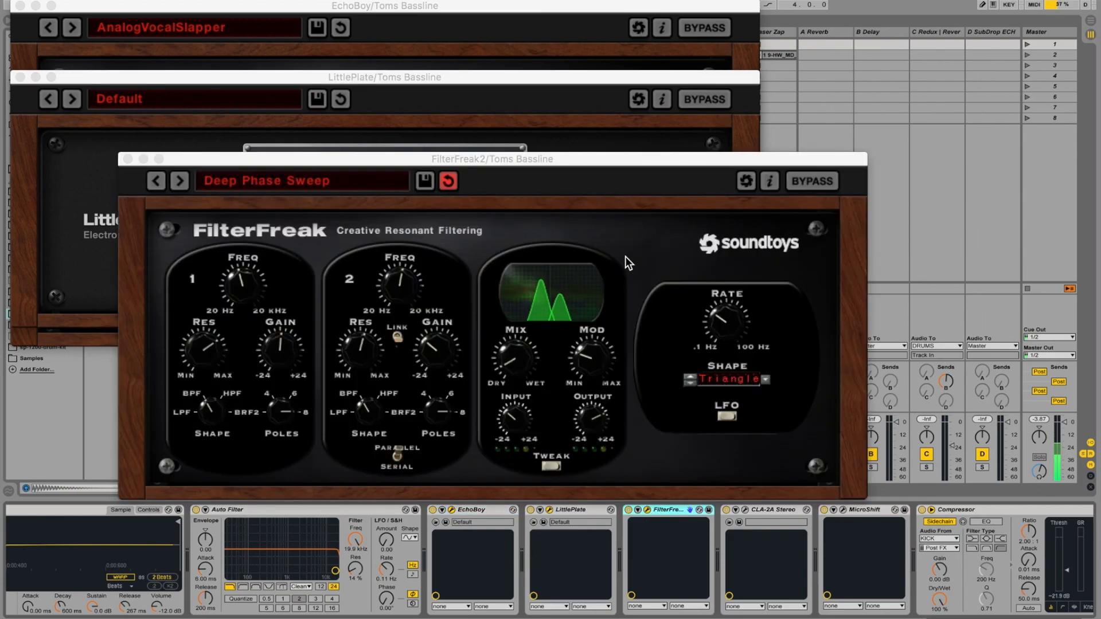
left_click_drag(604, 157, 632, 88)
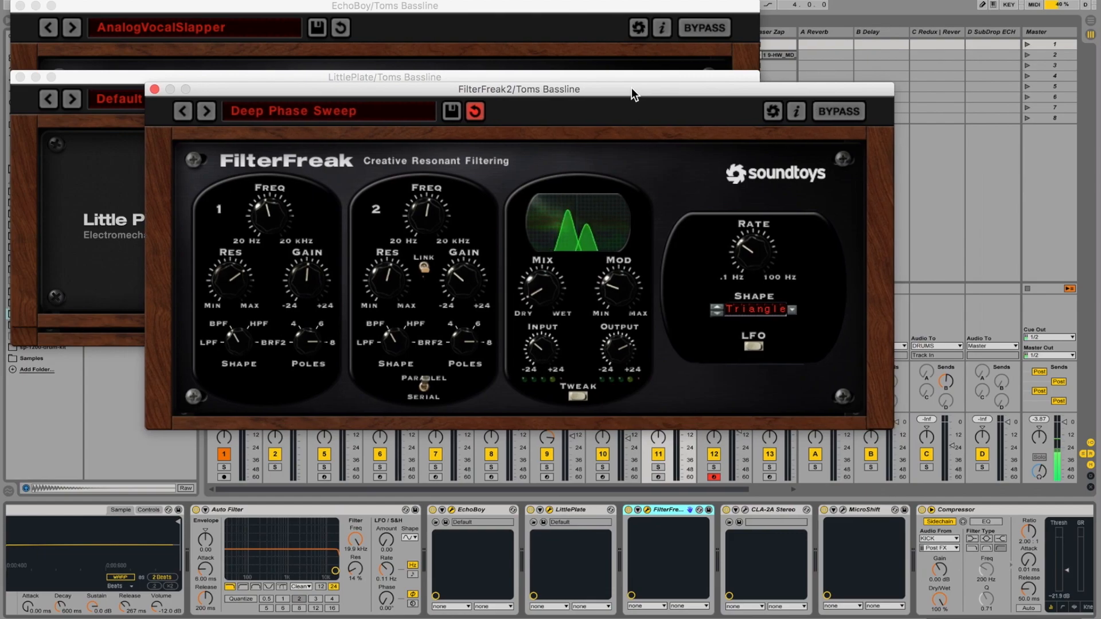
left_click_drag(631, 87, 611, 97)
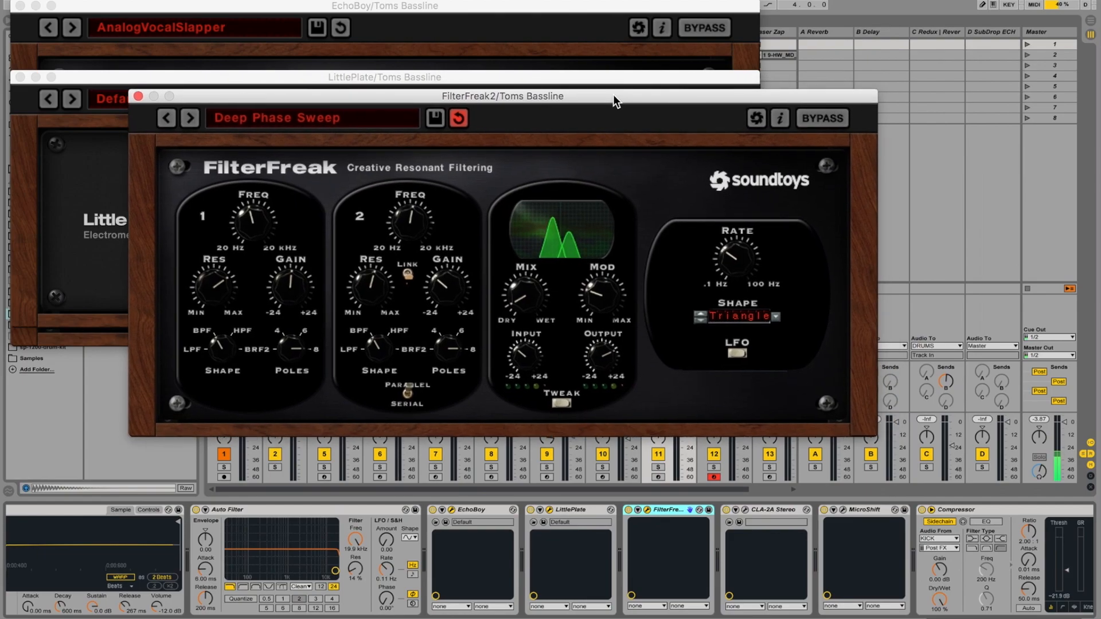
left_click(138, 97)
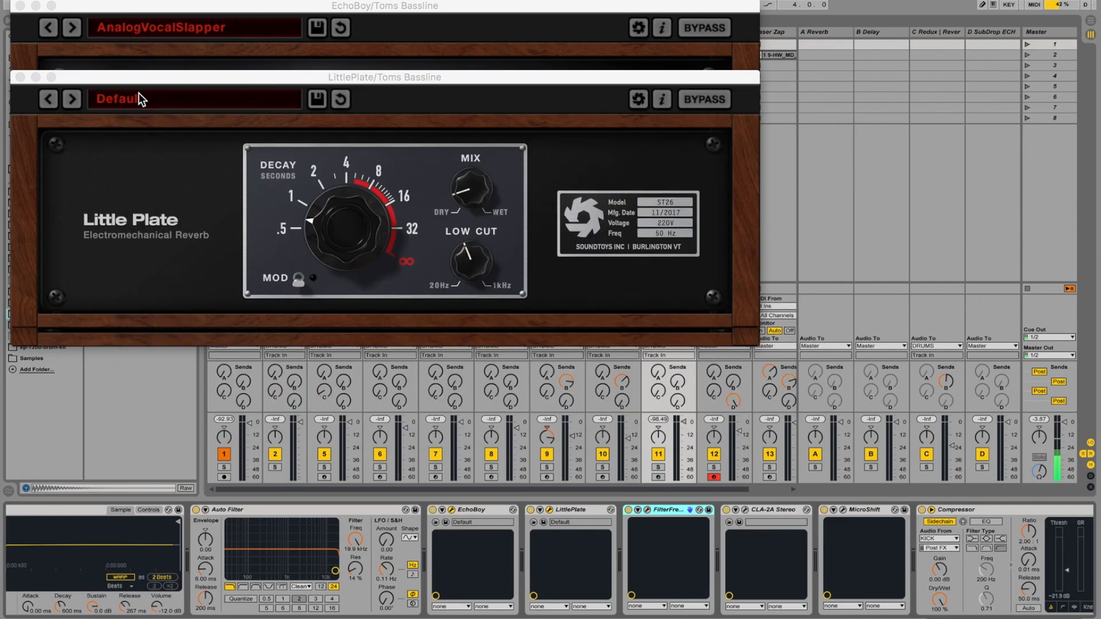
Open the CLA-2A Stereo compressor and the MicroShift plug-in on the Toms Bassline track to examine their settings.
left_click(779, 510)
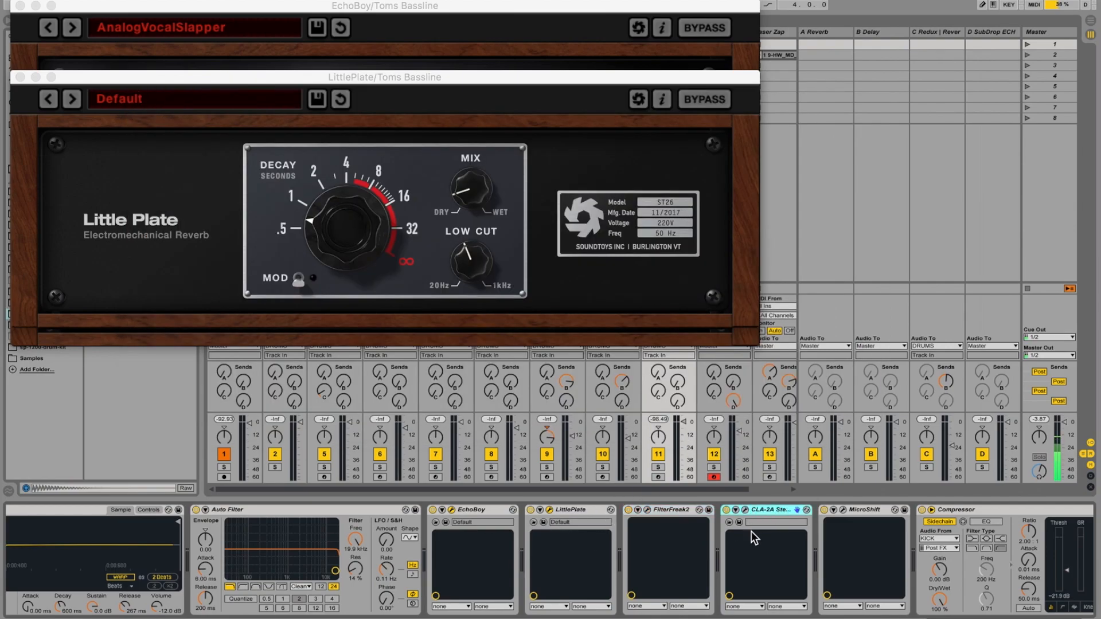
left_click(745, 510)
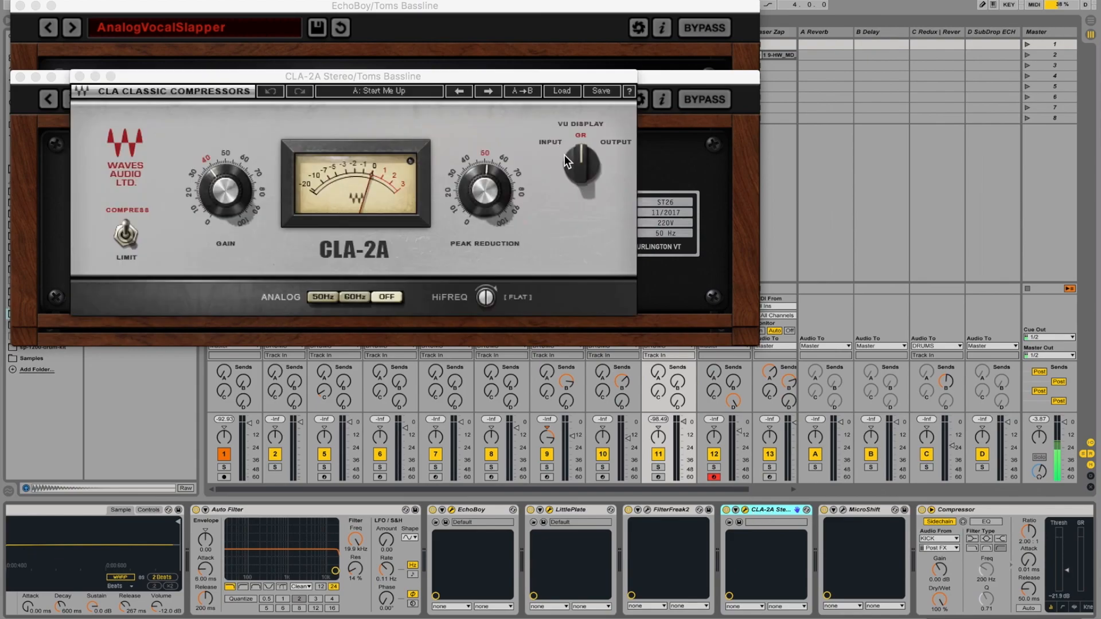
left_click(862, 510)
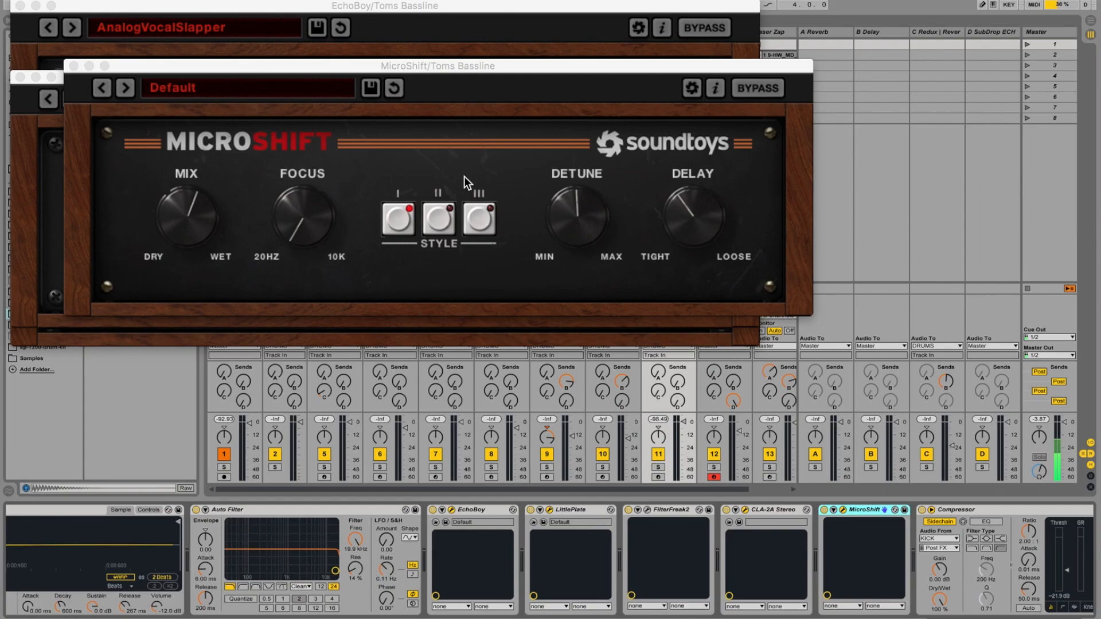
Review the EQ Eight at the end of the Toms Bassline chain and close all open plug-in windows.
scroll(905, 556, "right", 5)
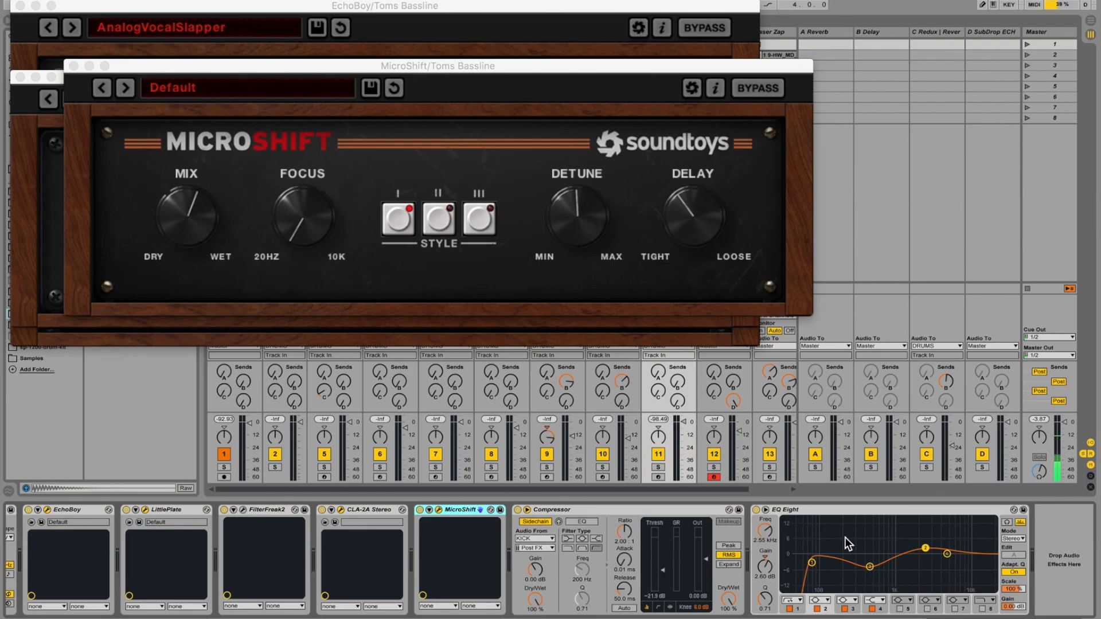
left_click(839, 510)
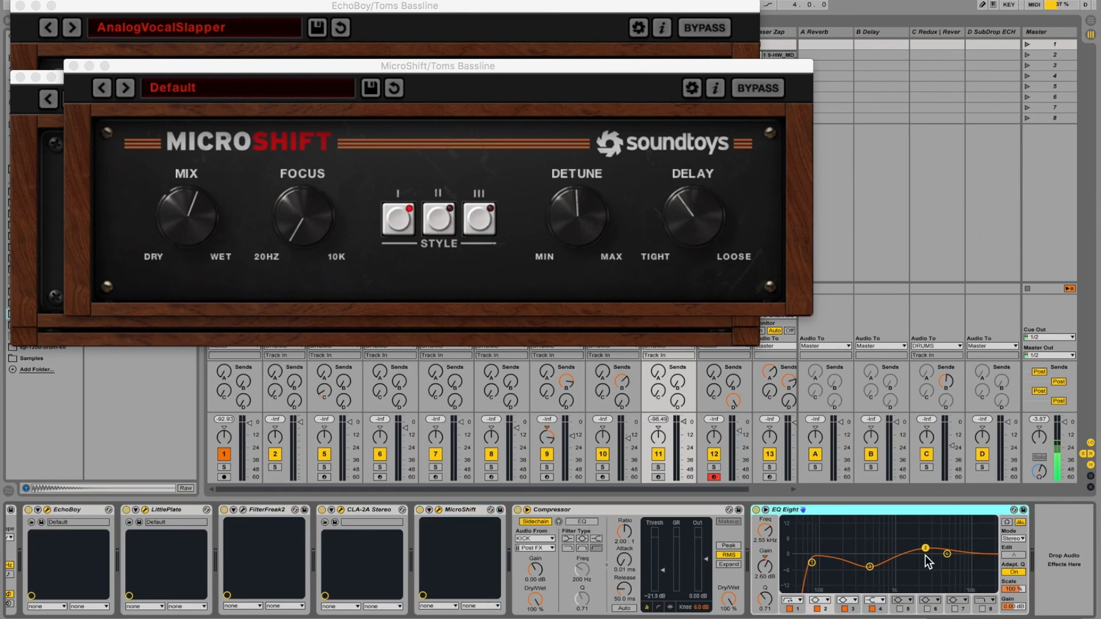
left_click(74, 66)
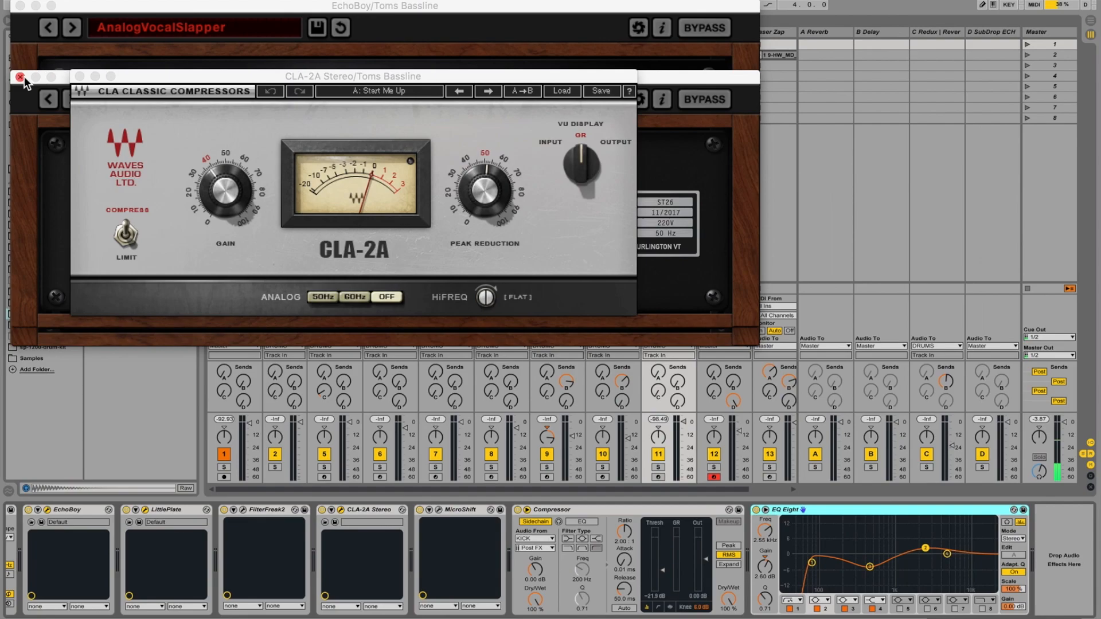
left_click(19, 76)
left_click(80, 76)
left_click(20, 6)
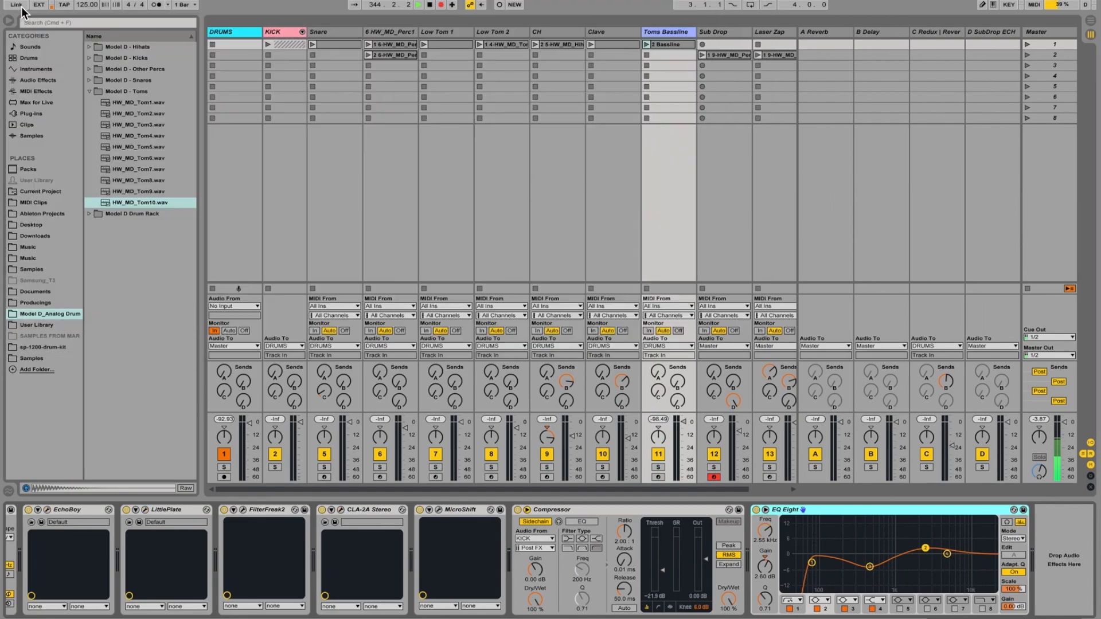
Review the Sub Drop track's MIDI clip notes and display its device chain with the HW_MD_Perc7 sampler.
scroll(680, 96, "right", 3)
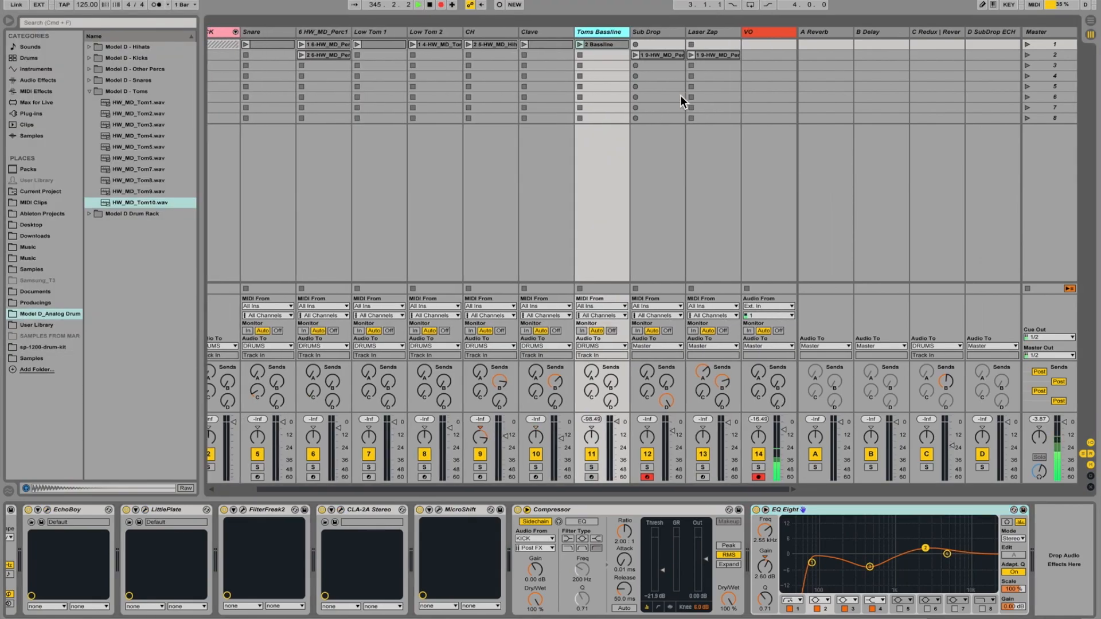
left_click(663, 32)
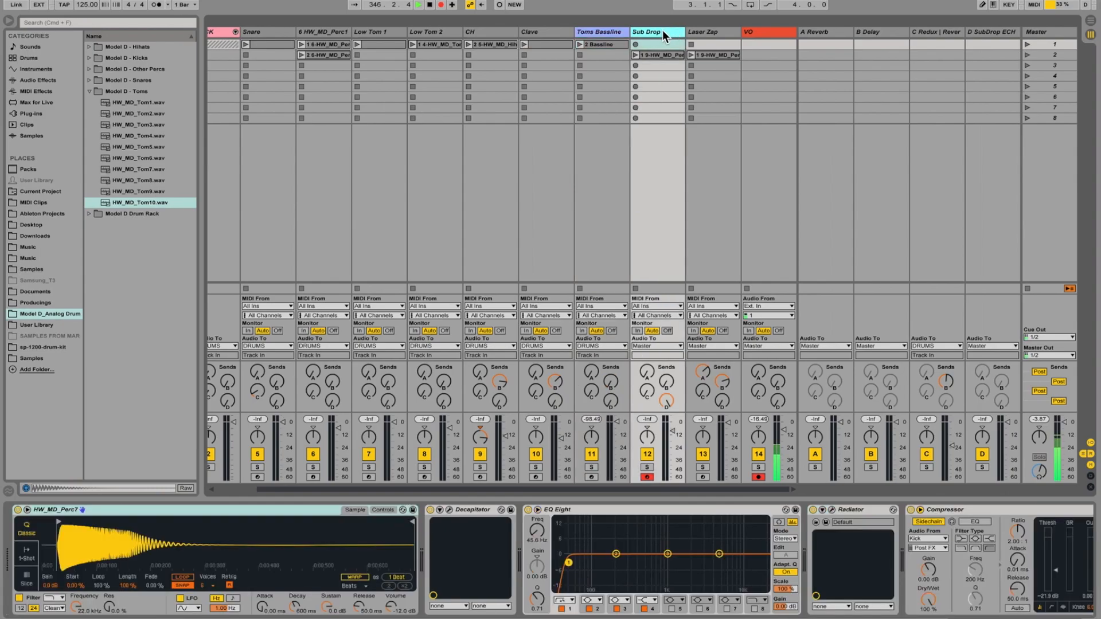
left_click(659, 52)
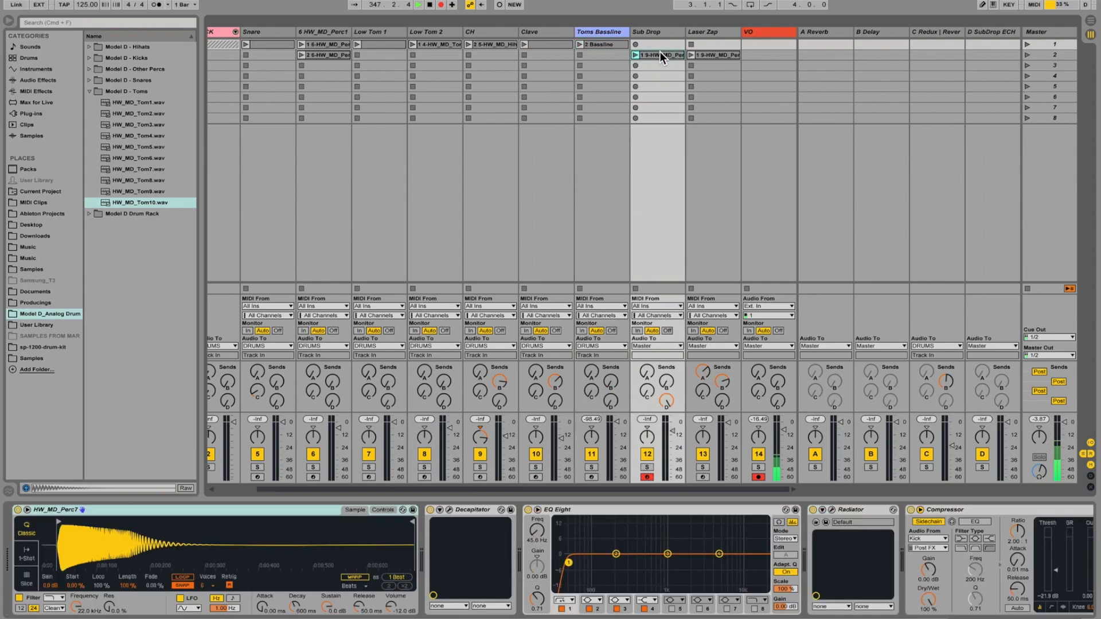
double_click(659, 52)
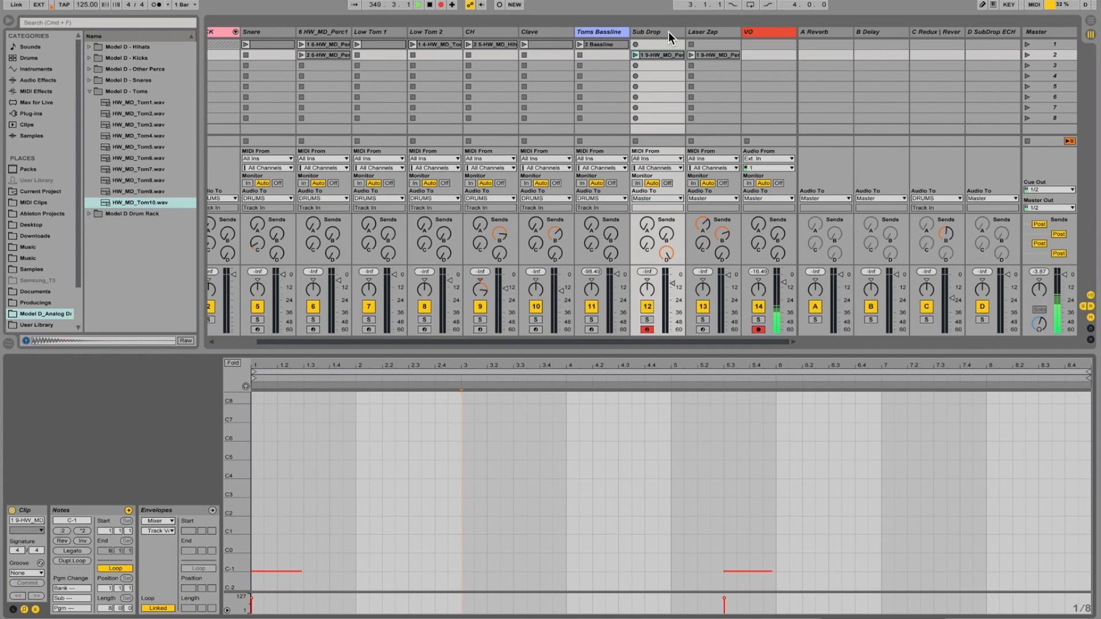
left_click(668, 33)
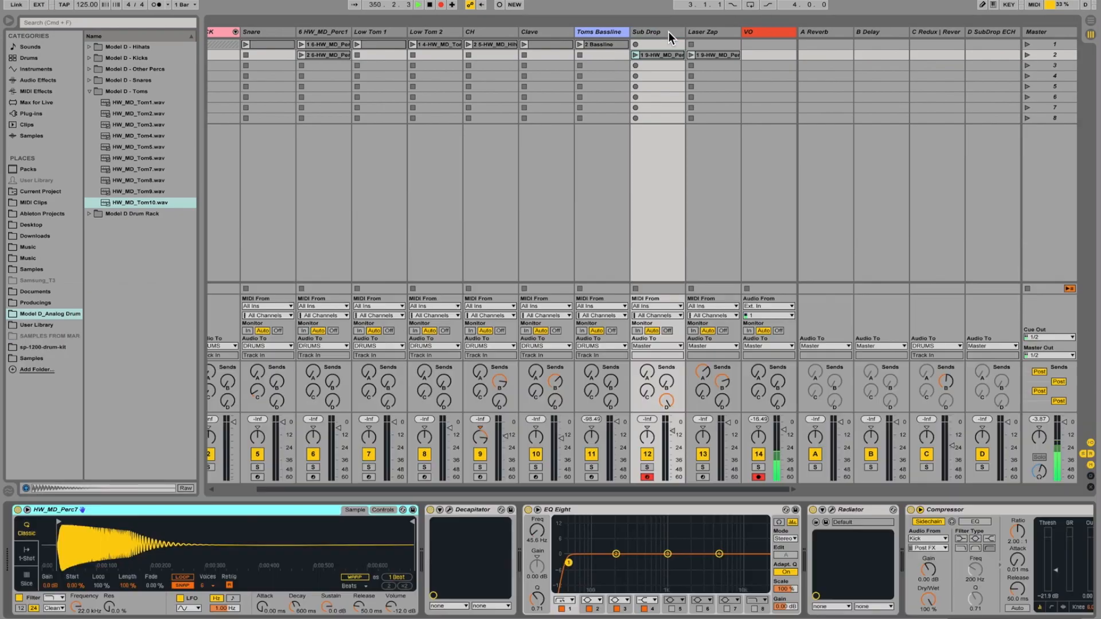
Collapse the Model D - Toms folder, expand Model D - Other Percs and select the HW_MD_Perc7.wav sample.
left_click(89, 92)
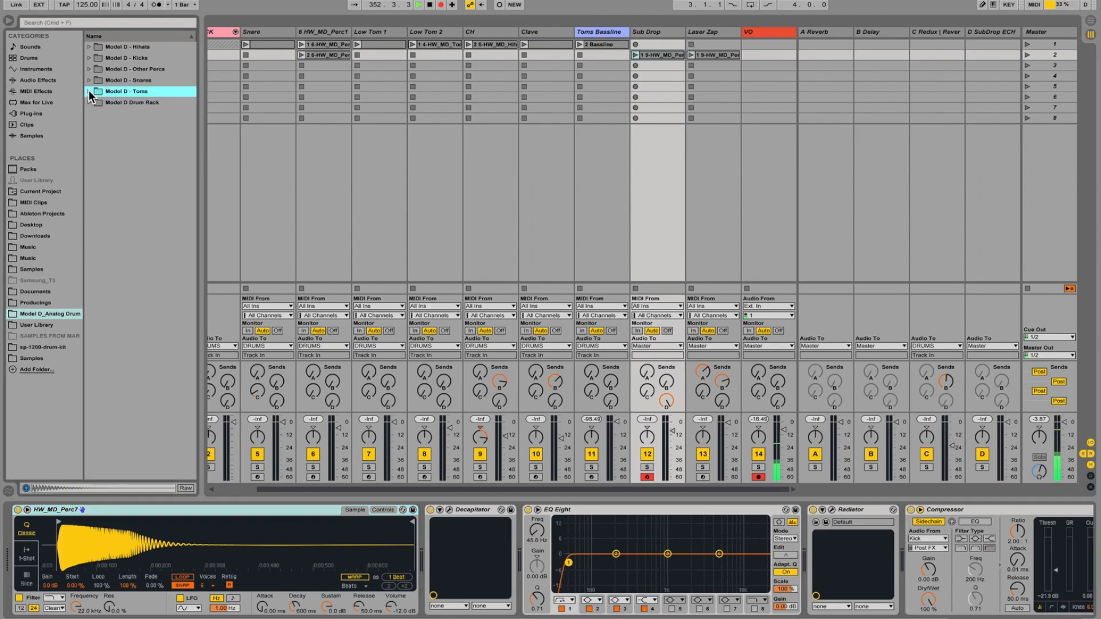
left_click(90, 69)
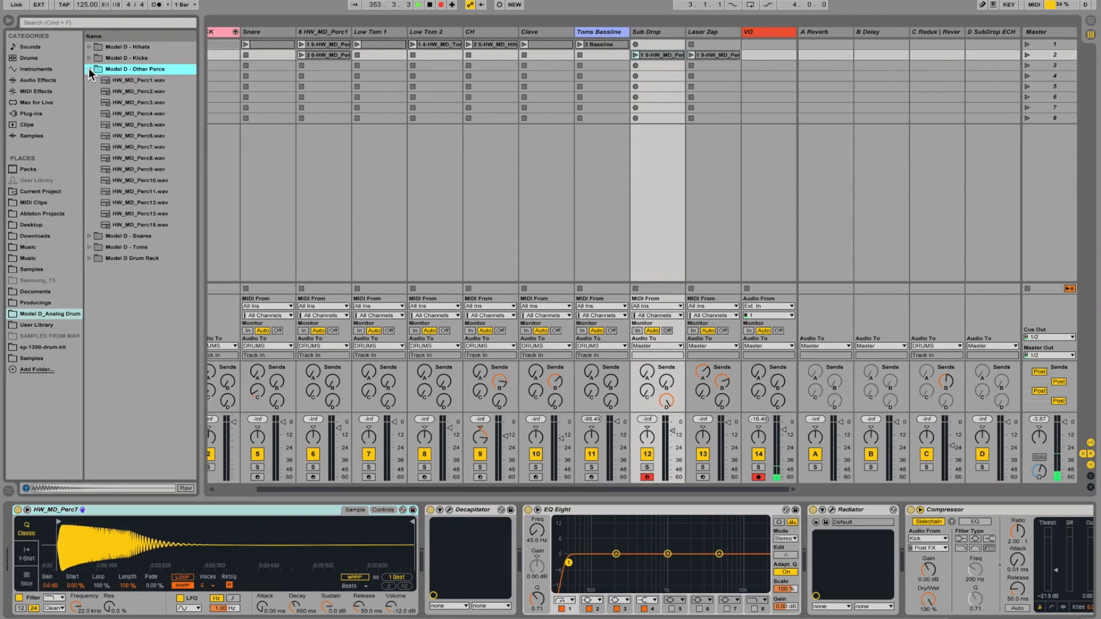
left_click(160, 147)
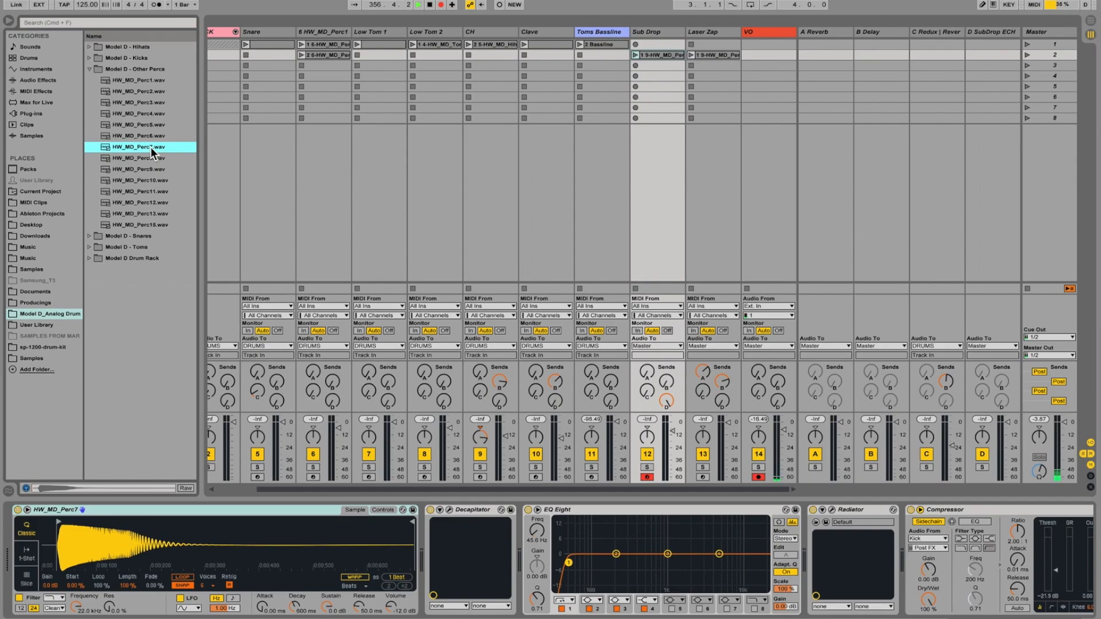
Review the Sub Drop clip's MIDI notes and the Controls and Sample views of the track's HW_MD_Perc7 sampler.
double_click(661, 55)
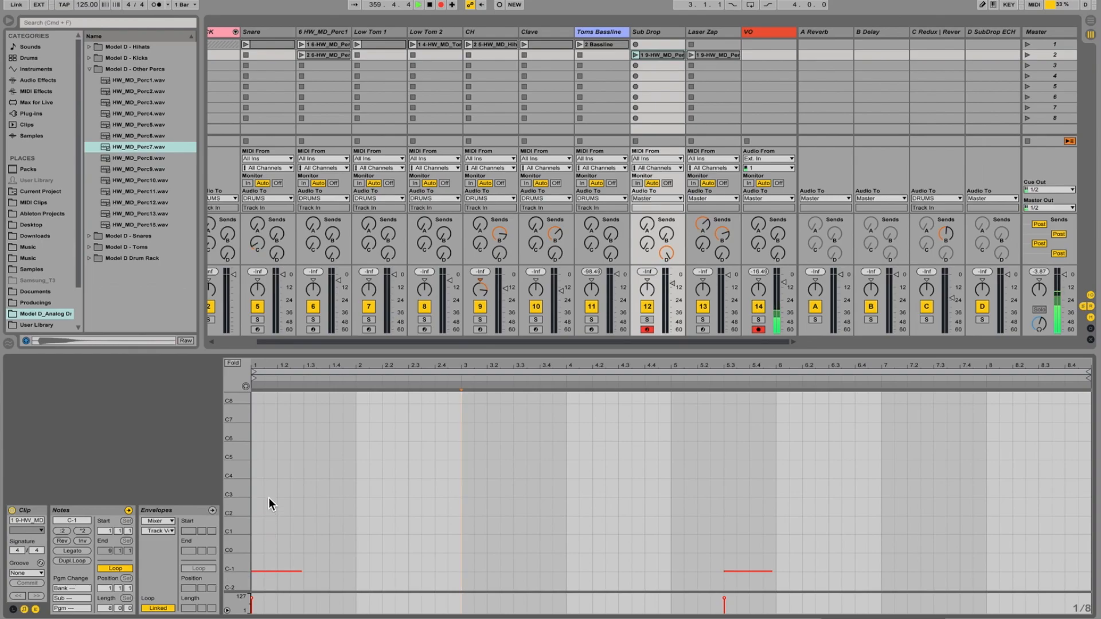
left_click(667, 32)
double_click(666, 32)
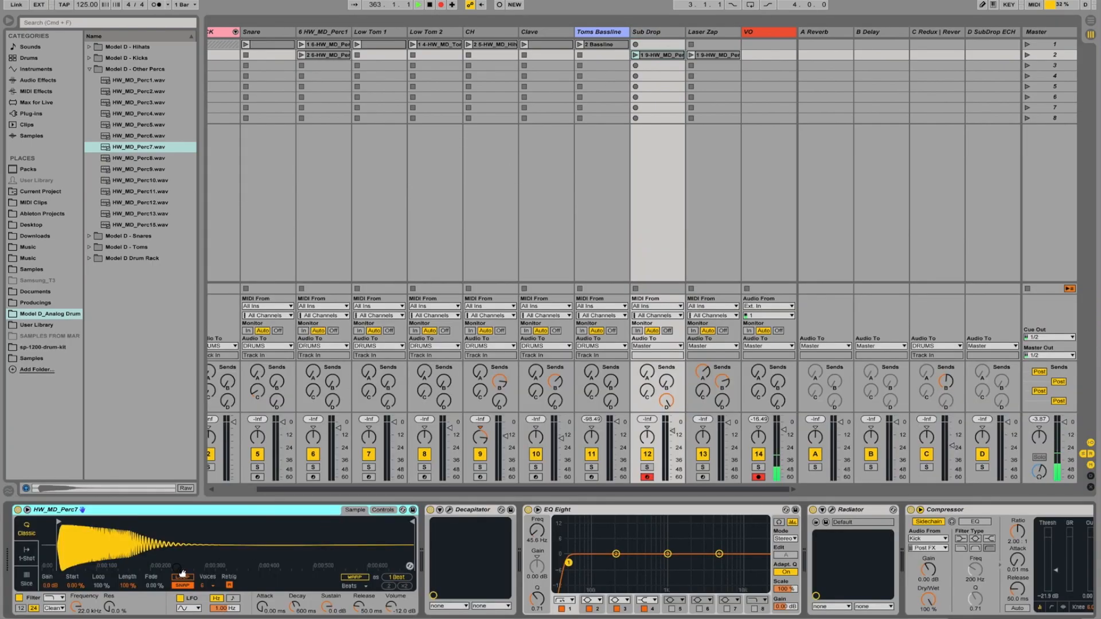
left_click(383, 509)
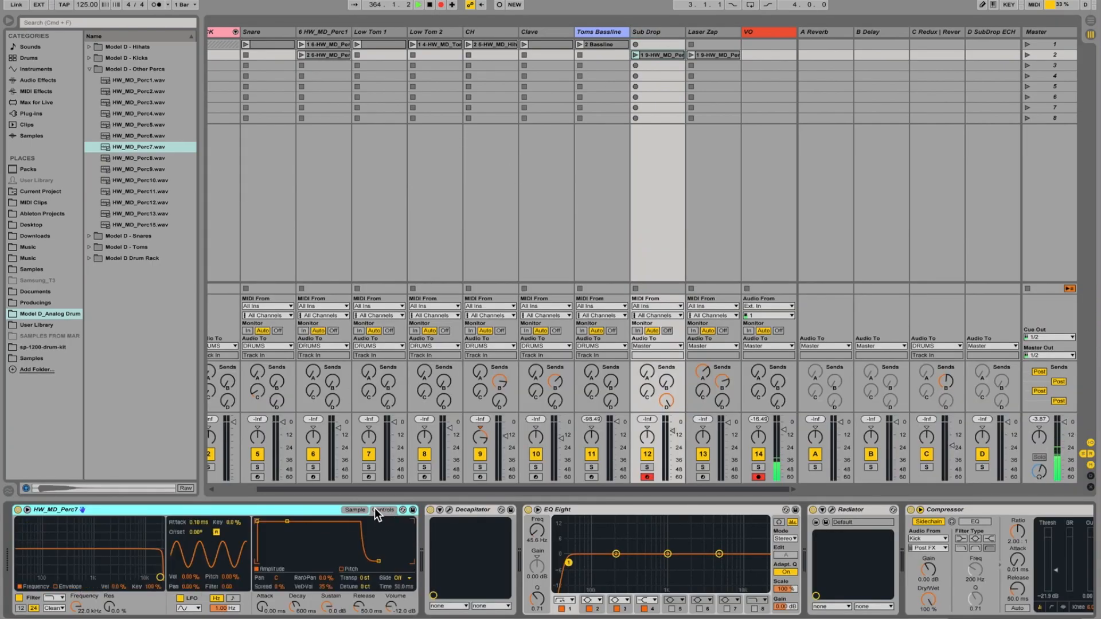
left_click(355, 510)
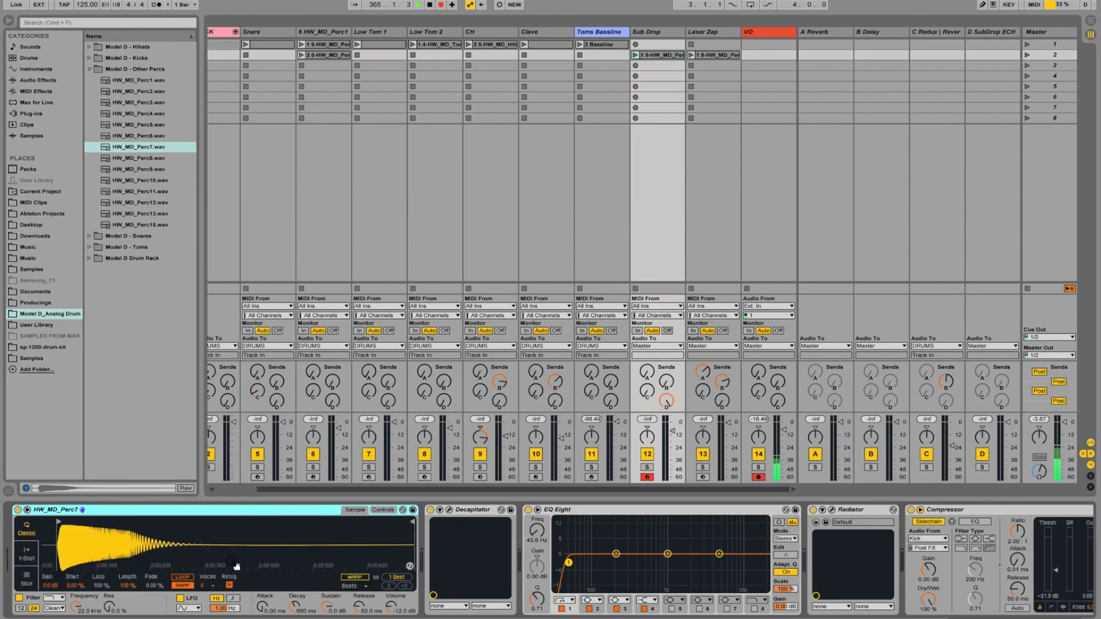
Open the Decapitator plug-in on the Sub Drop track to examine its settings and close its window.
left_click(452, 509)
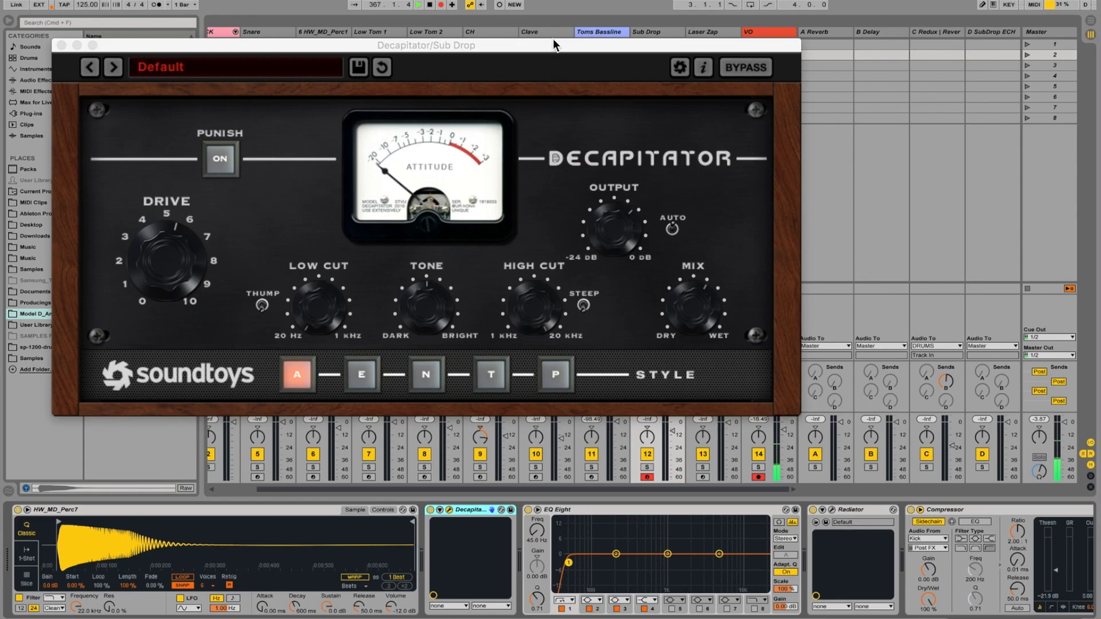
left_click_drag(553, 44, 512, 31)
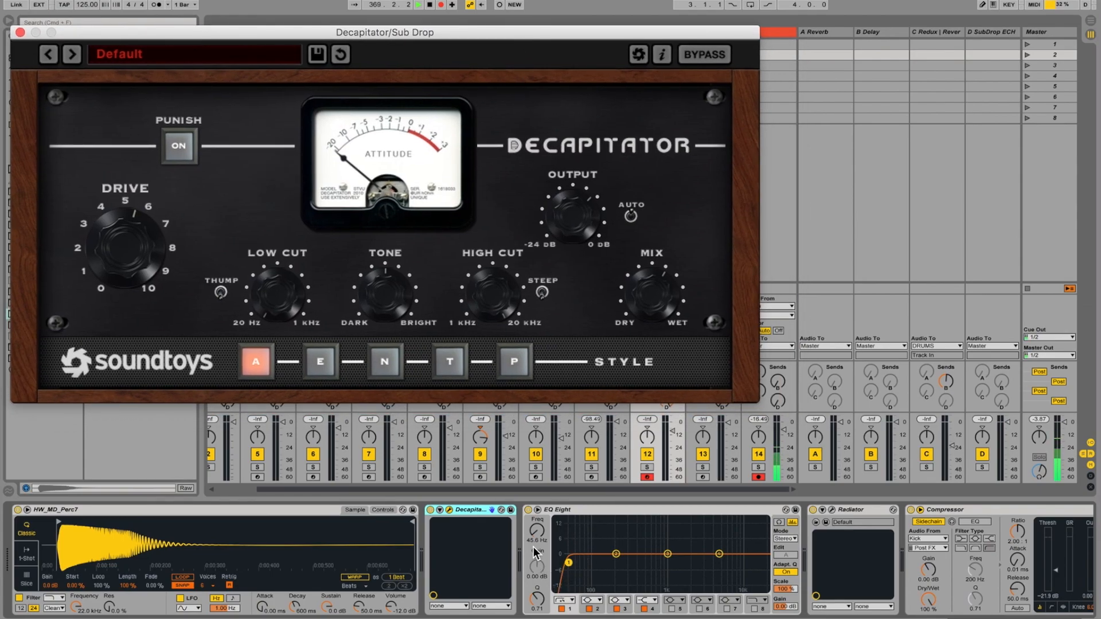
left_click(20, 32)
Inspect the Radiator plug-in's settings on the Sub Drop track, close its window and review the sidechain Compressor ending the chain.
left_click(860, 509)
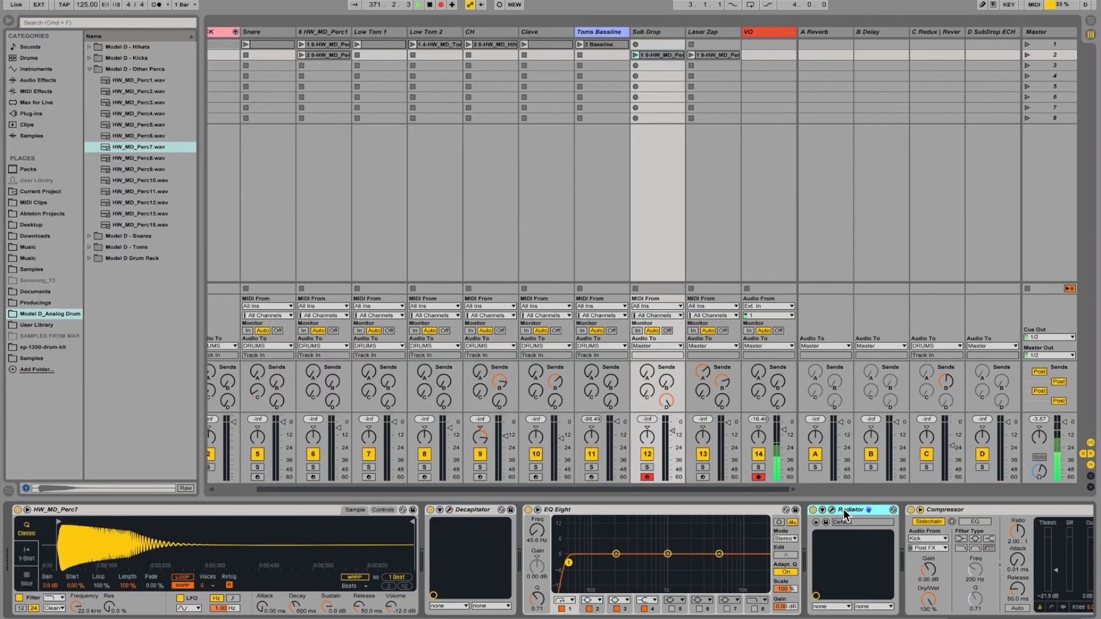
left_click(832, 509)
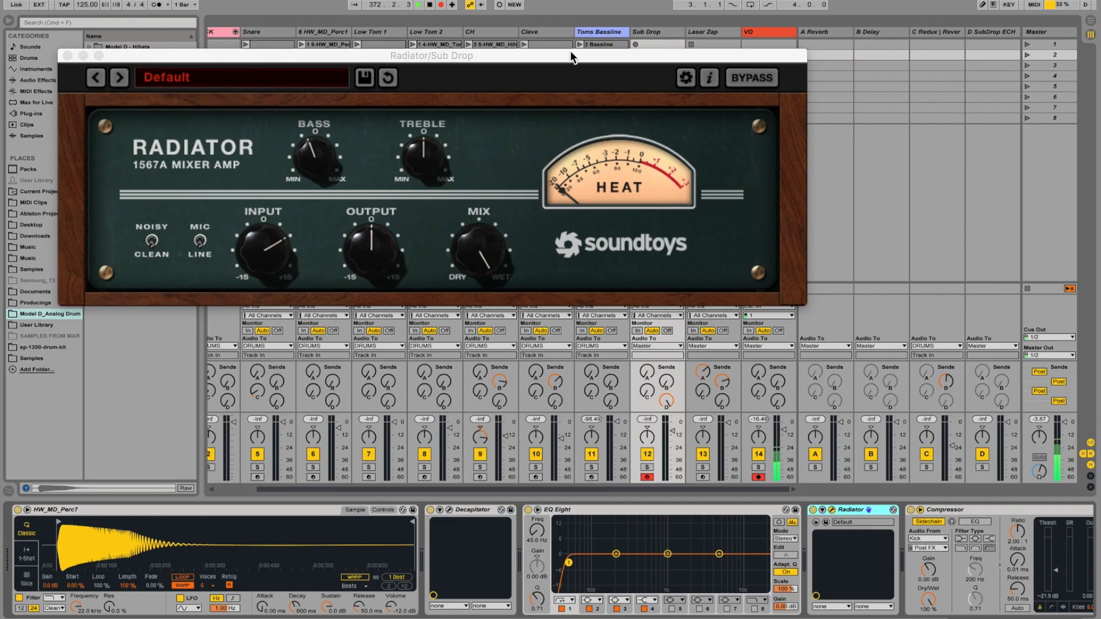
left_click_drag(574, 56, 592, 42)
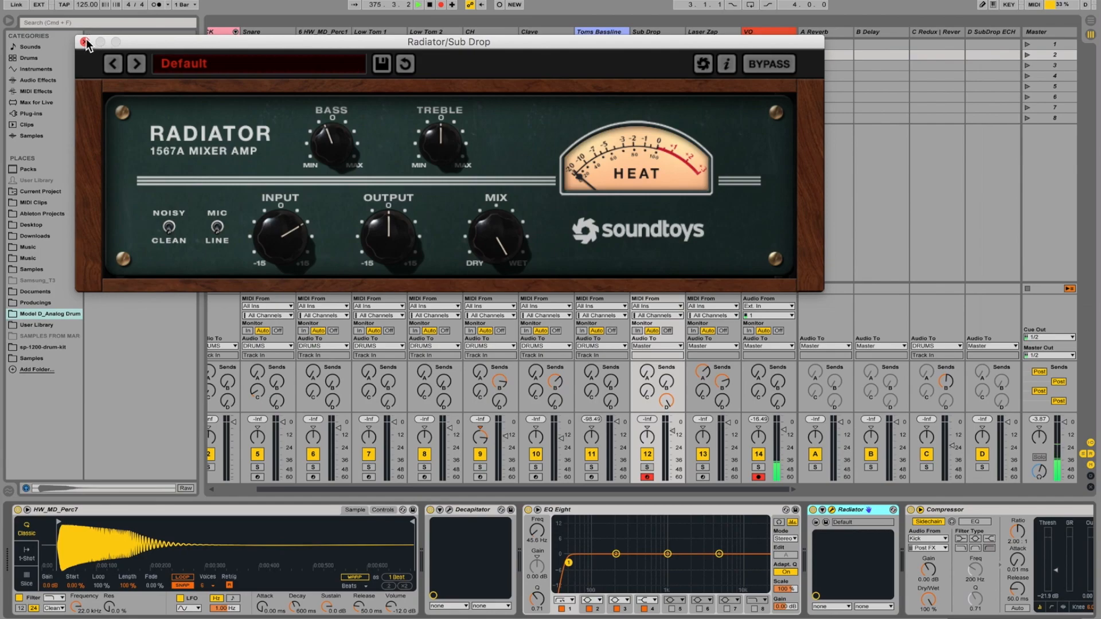
left_click(170, 229)
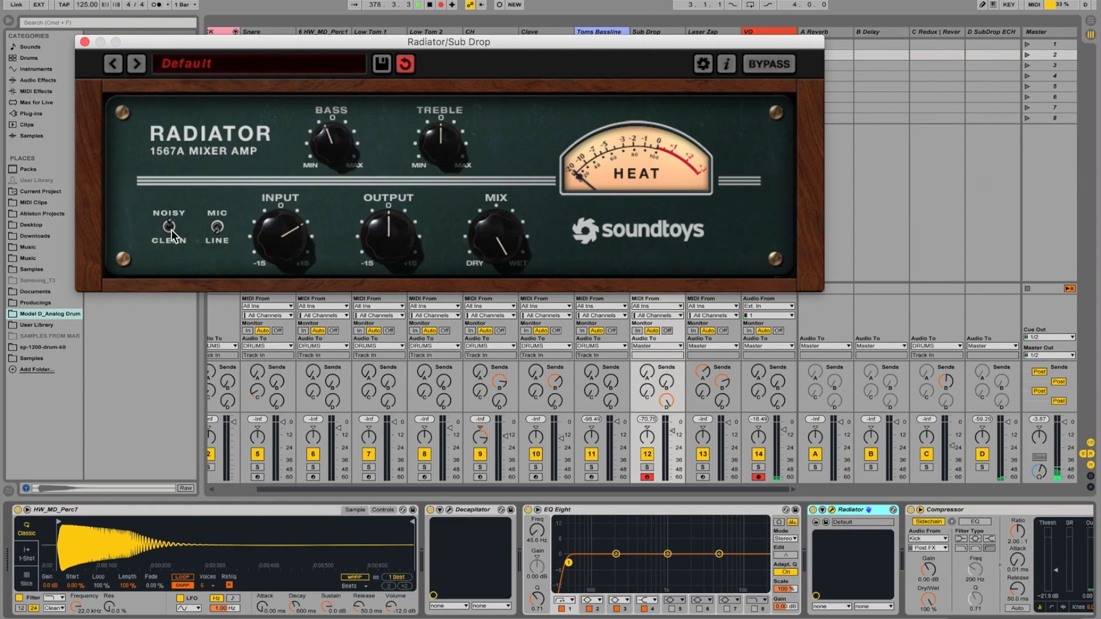
left_click(84, 42)
scroll(774, 545, "down", 5)
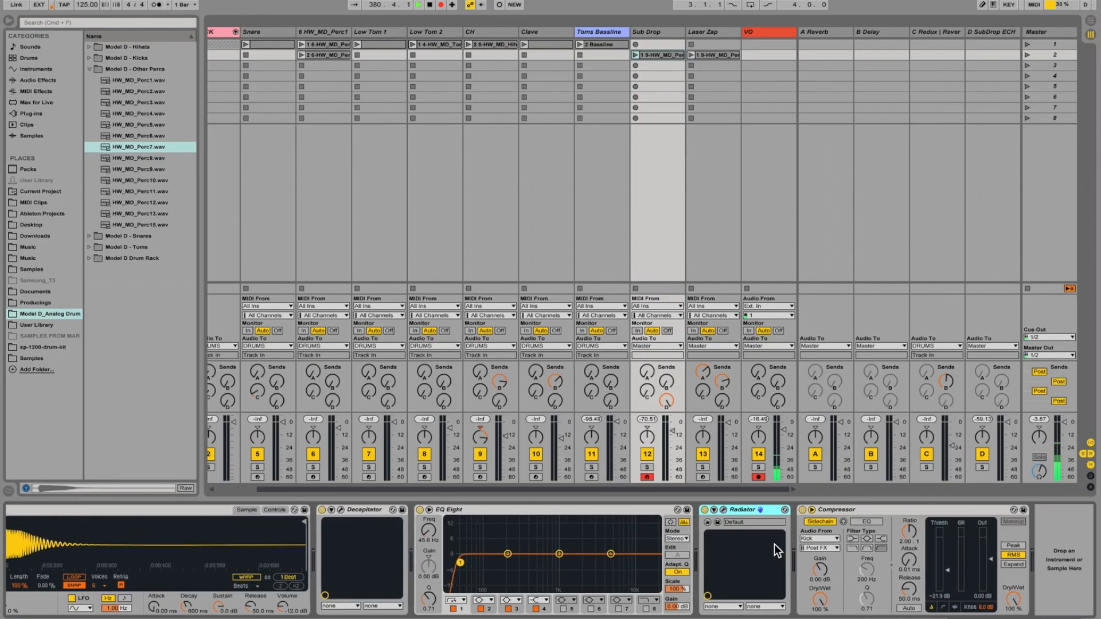
left_click(895, 512)
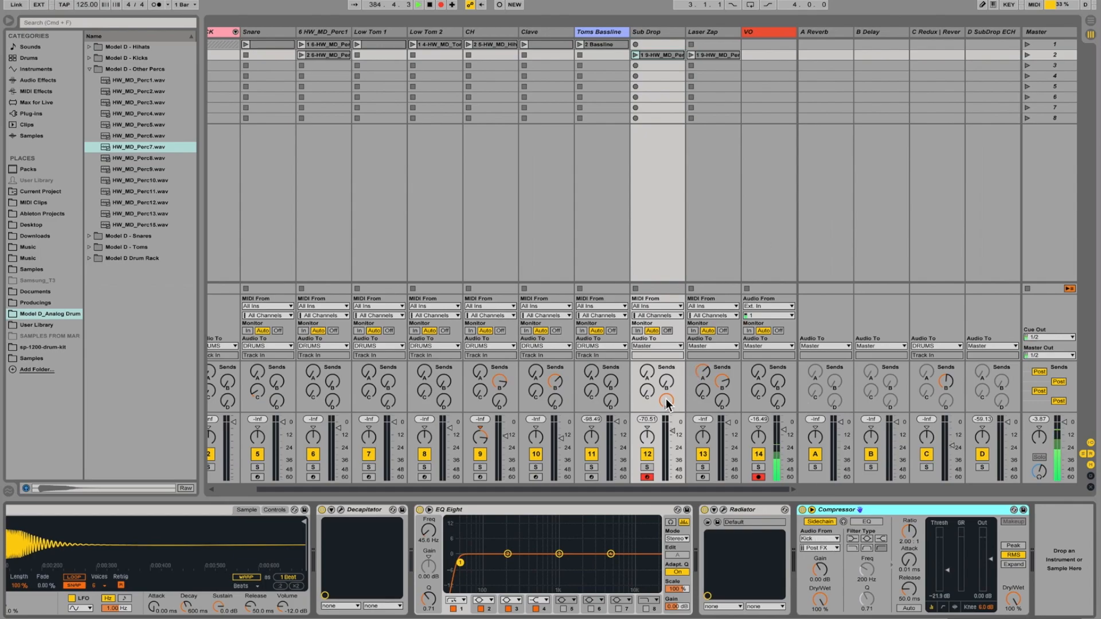
Display the D SubDrop ECHO return's chain and examine its two EchoBoy plug-ins in turn, closing each window.
left_click(992, 30)
left_click(256, 551)
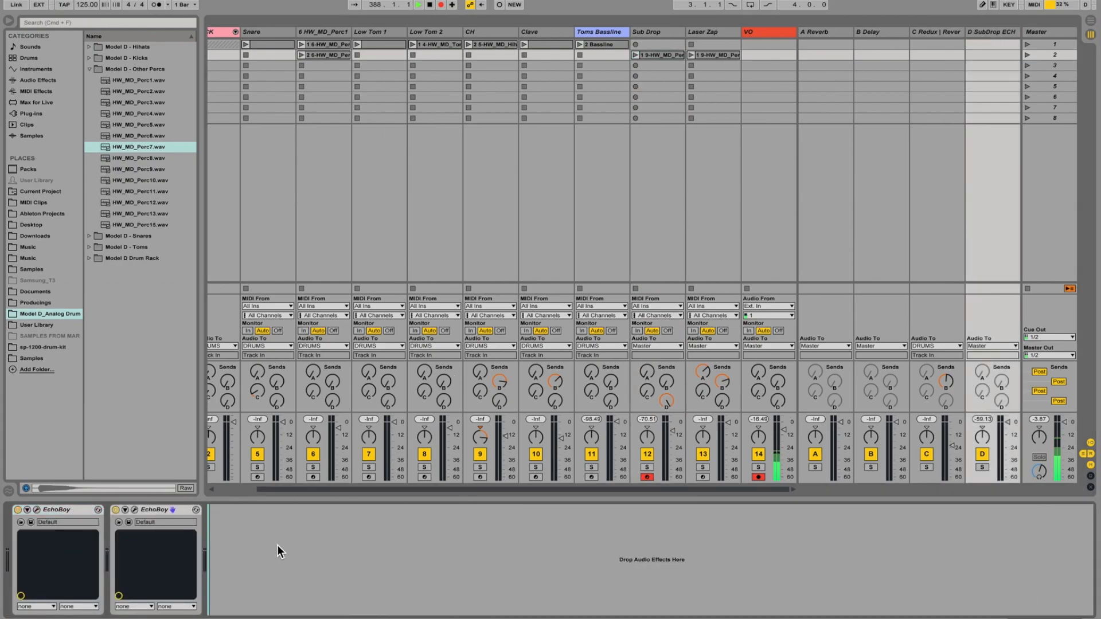
left_click(37, 510)
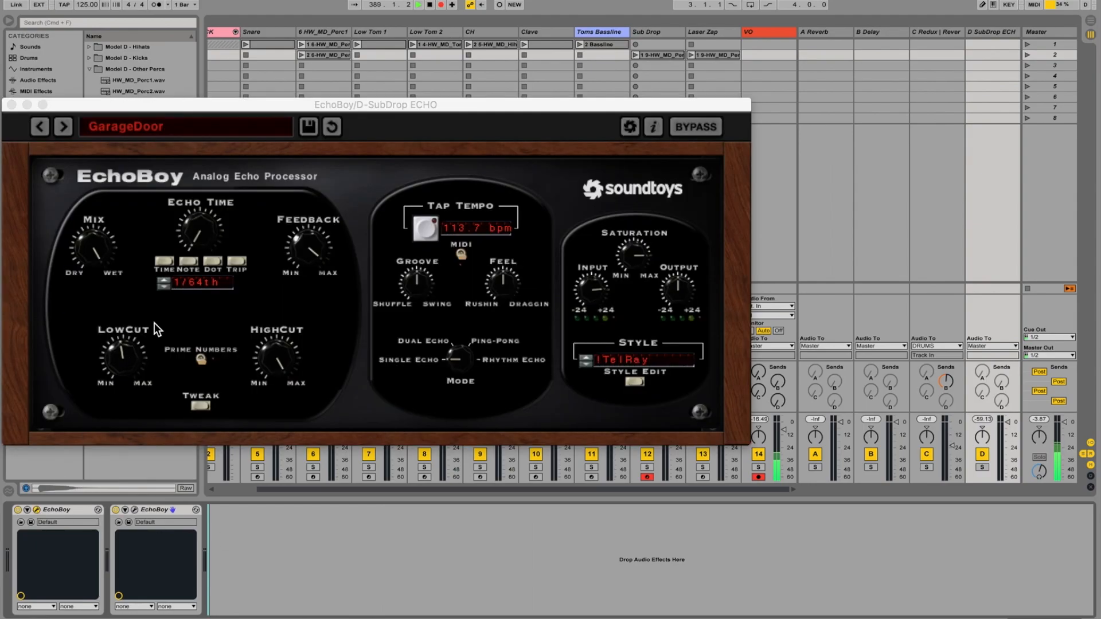
left_click(12, 105)
left_click(149, 509)
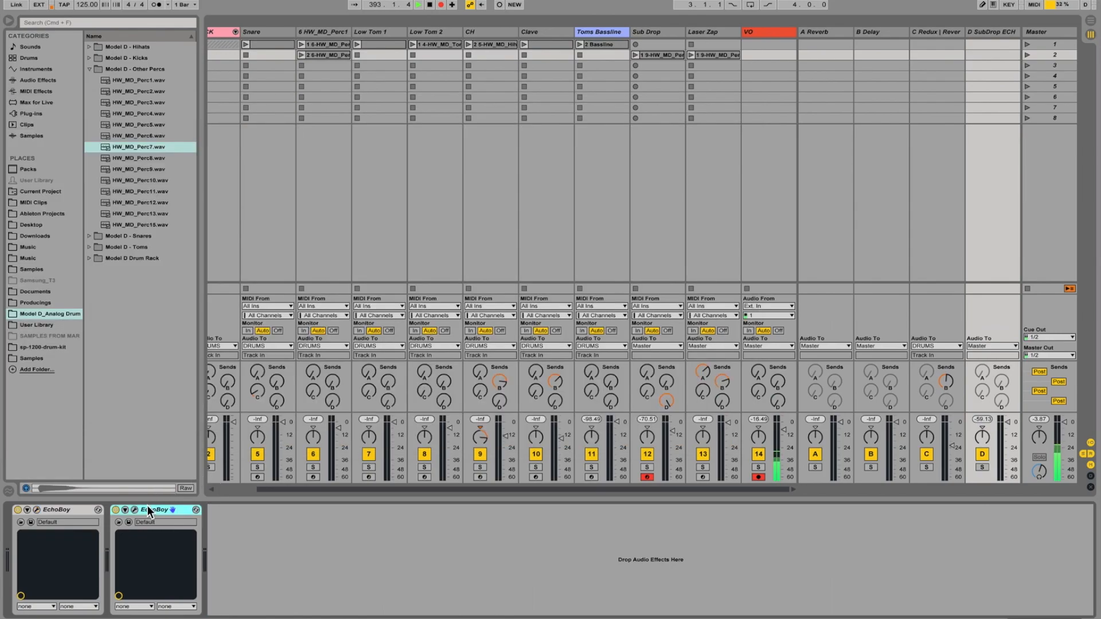
left_click(135, 509)
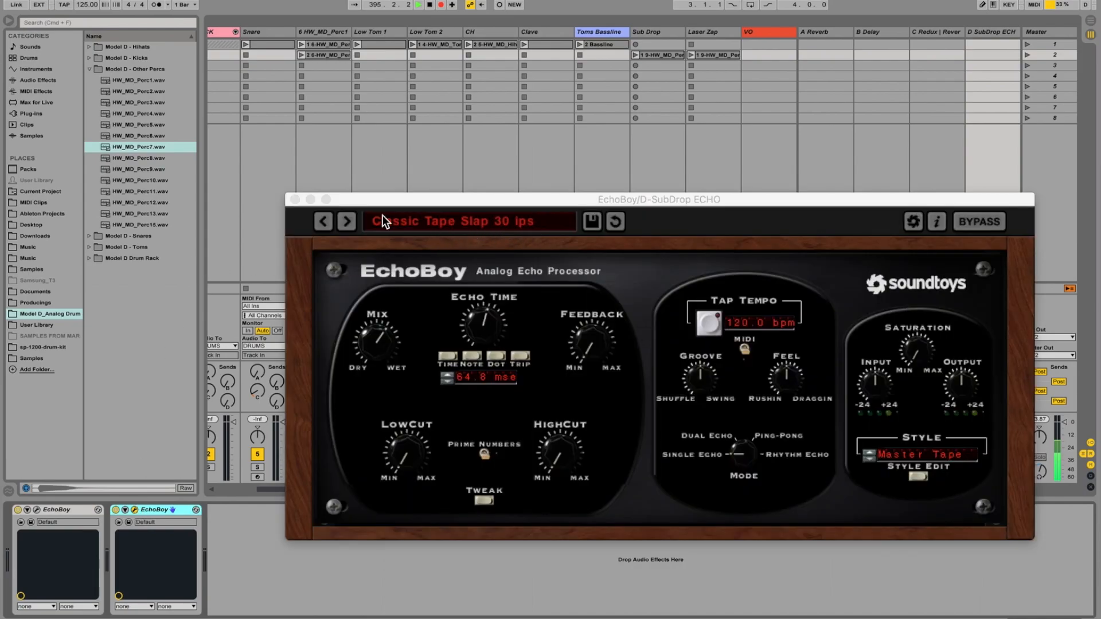
left_click(295, 199)
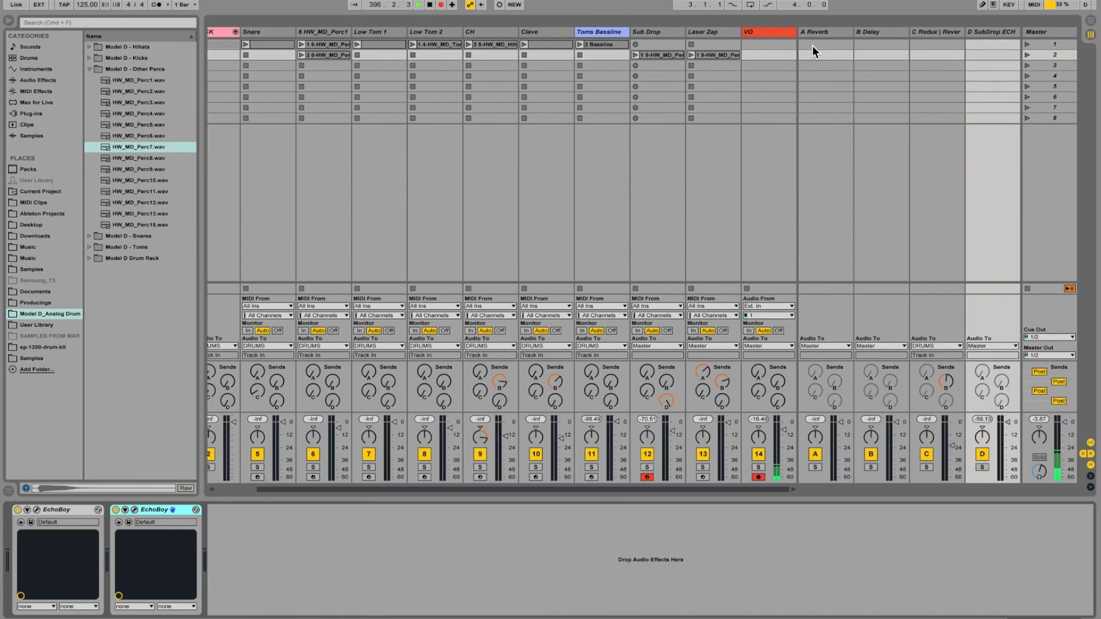
Display the Laser Zap track's device chain and check the Controls and Sample views of its HW_MD_Perc7 sampler.
left_click(770, 32)
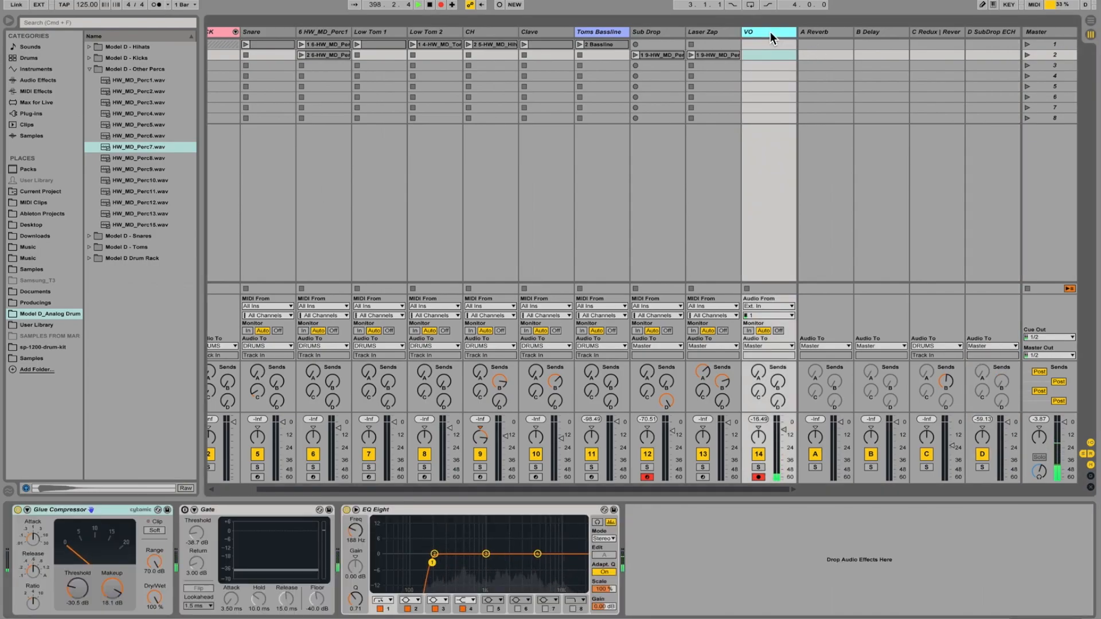
left_click(720, 33)
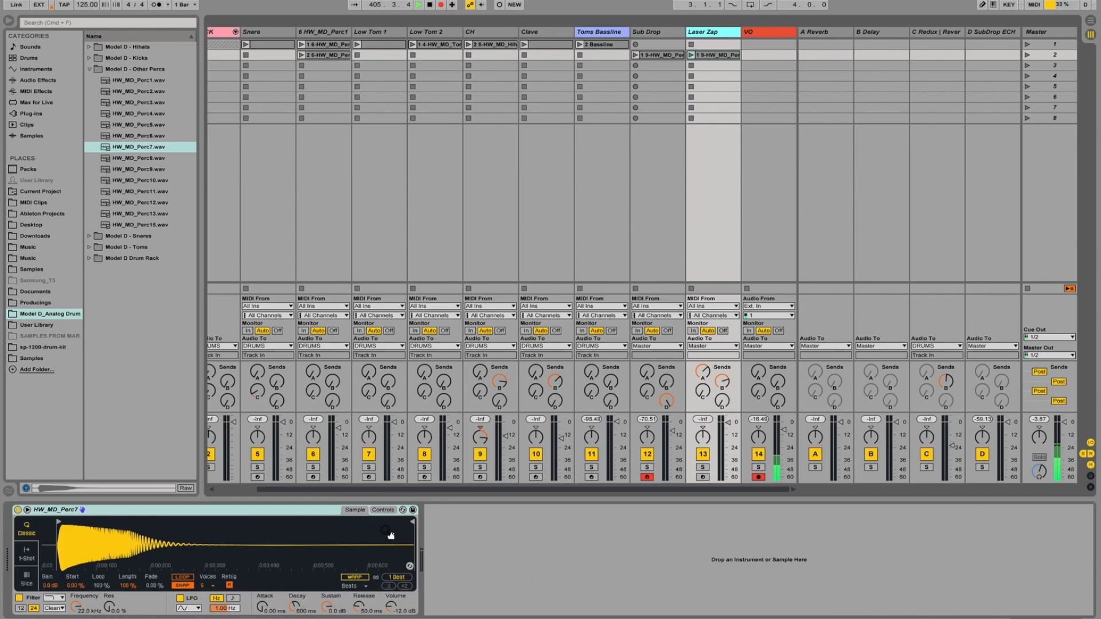
left_click(381, 510)
left_click(353, 511)
Review the Reverb and Delay devices on return tracks A and B and go back to the Laser Zap track.
left_click(833, 33)
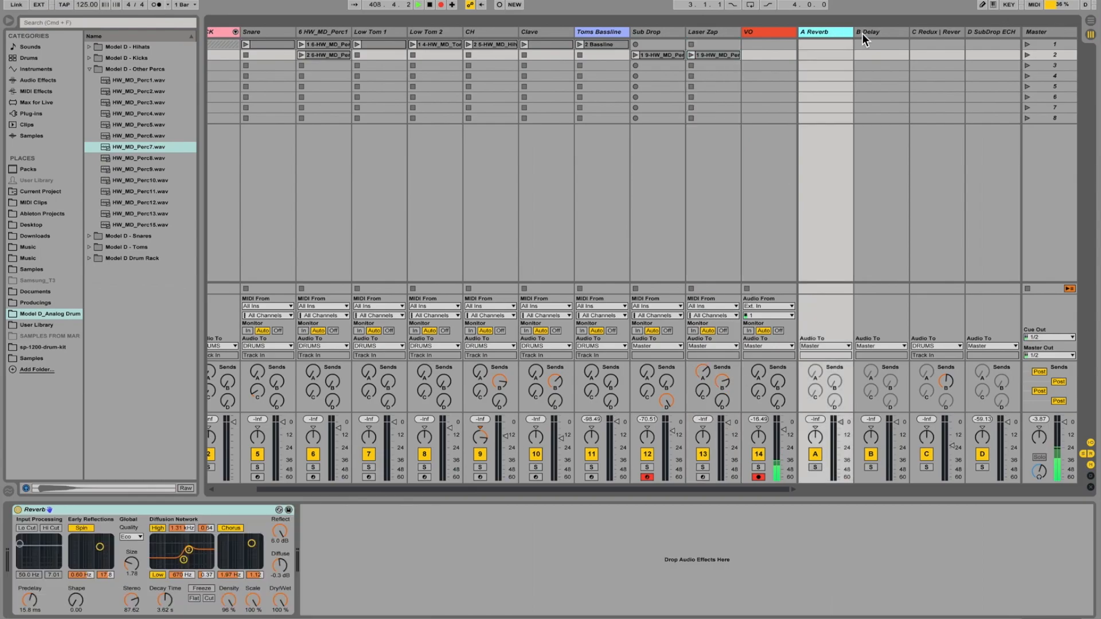
left_click(884, 32)
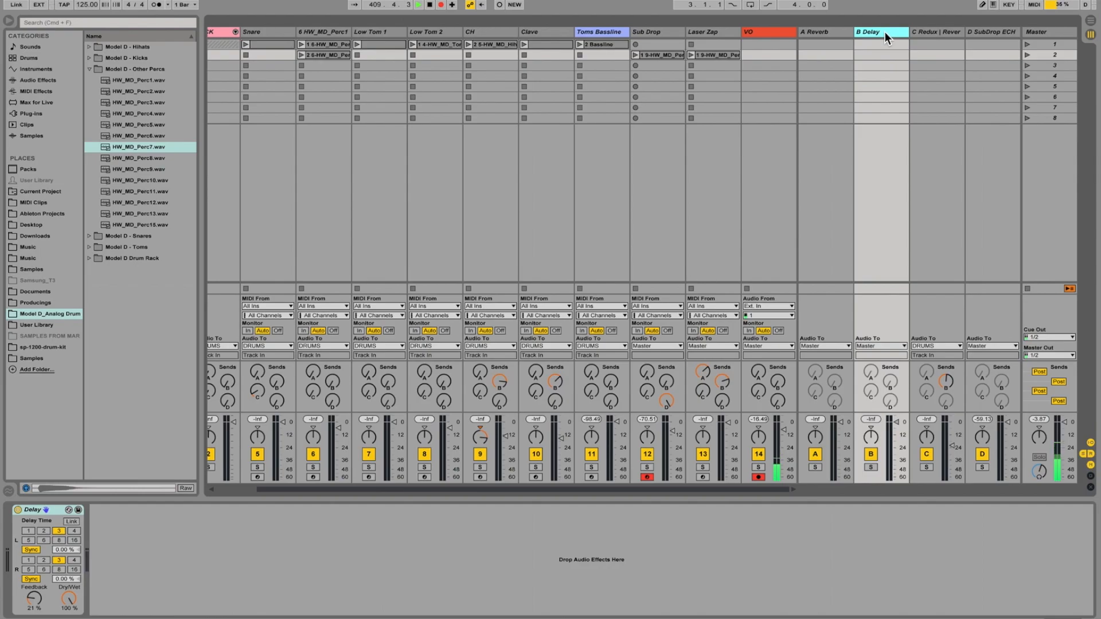
left_click(725, 34)
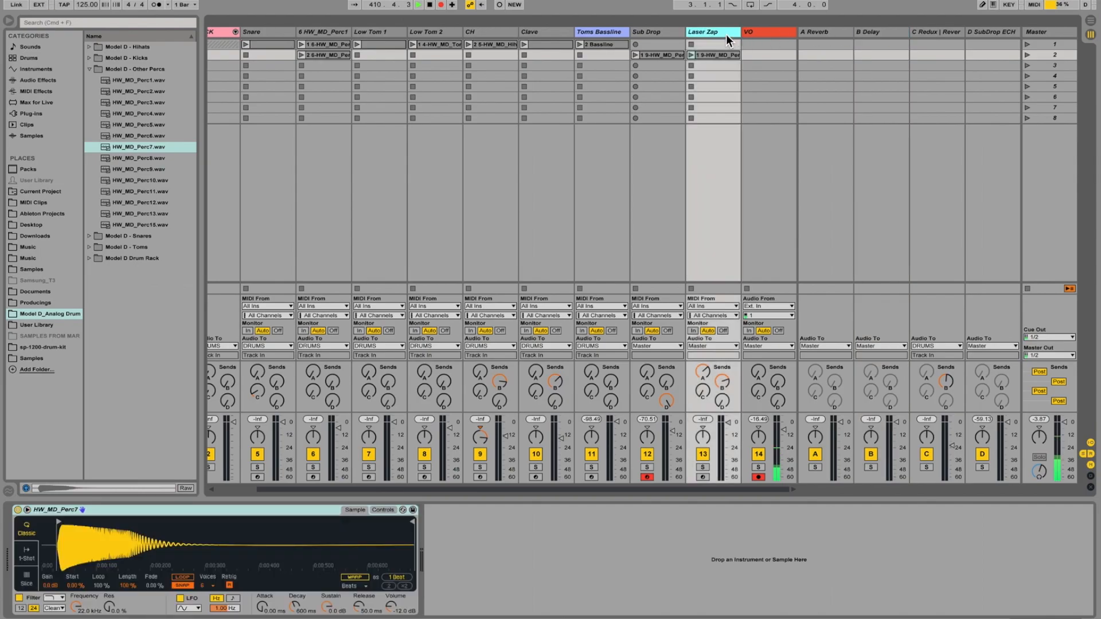
scroll(586, 68, "left", 2)
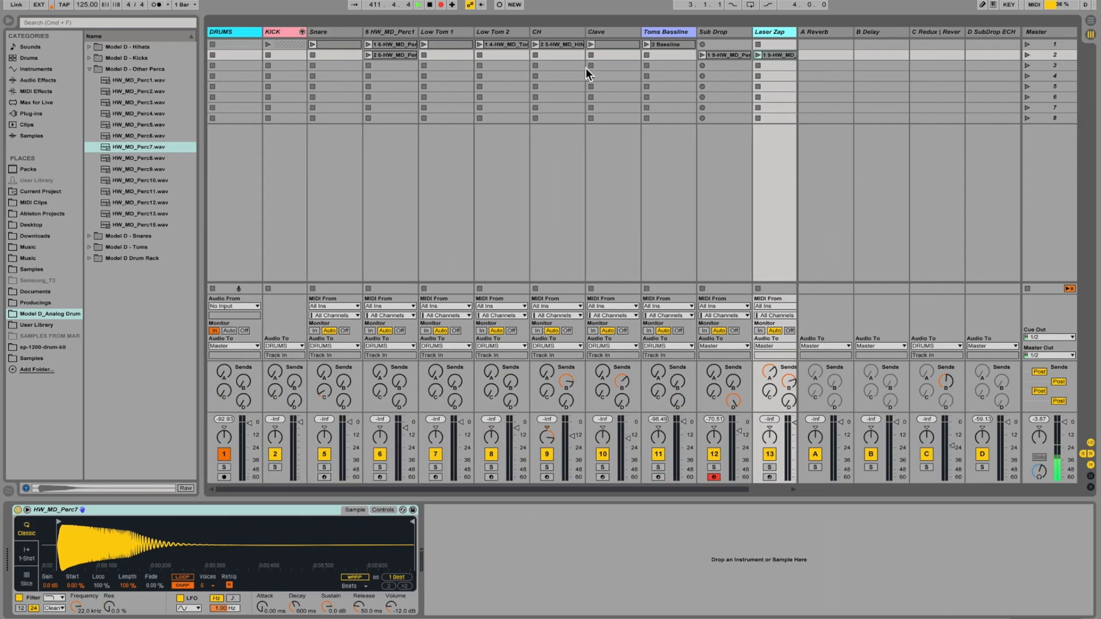
scroll(586, 68, "right", 2)
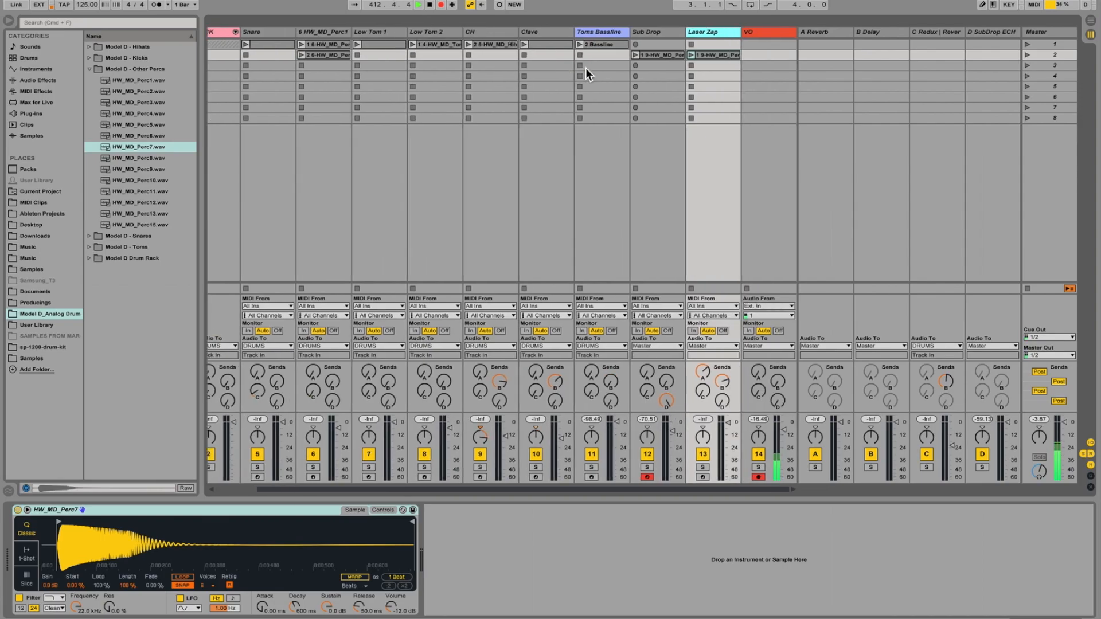
Launch scene 1 to play the full drum pattern and display the KICK group's Glue Compressor.
scroll(586, 68, "left", 2)
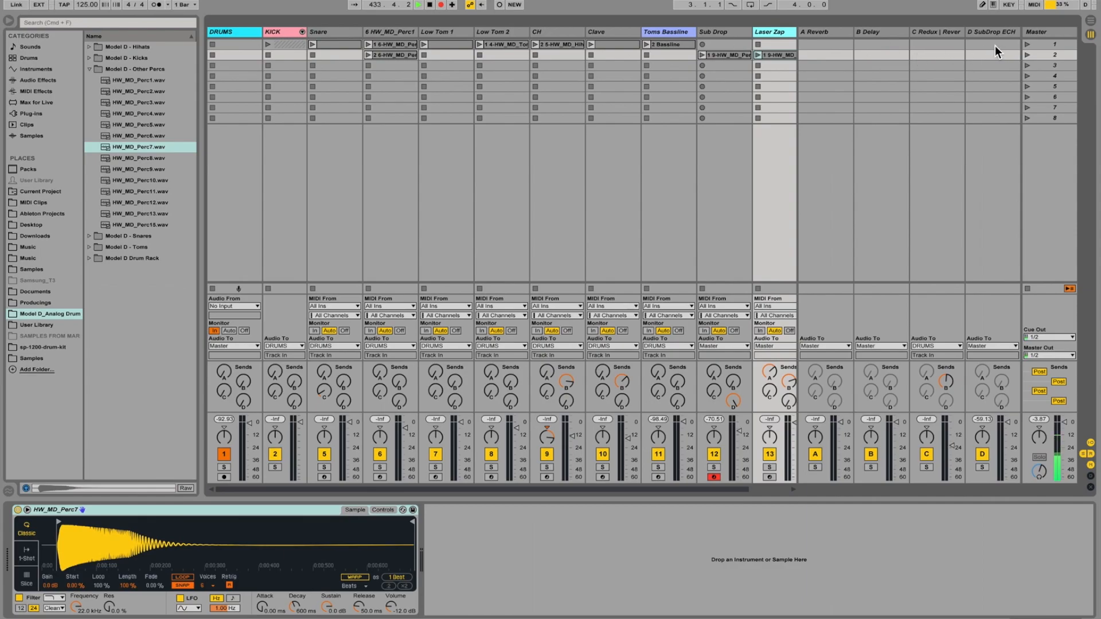
left_click(1026, 44)
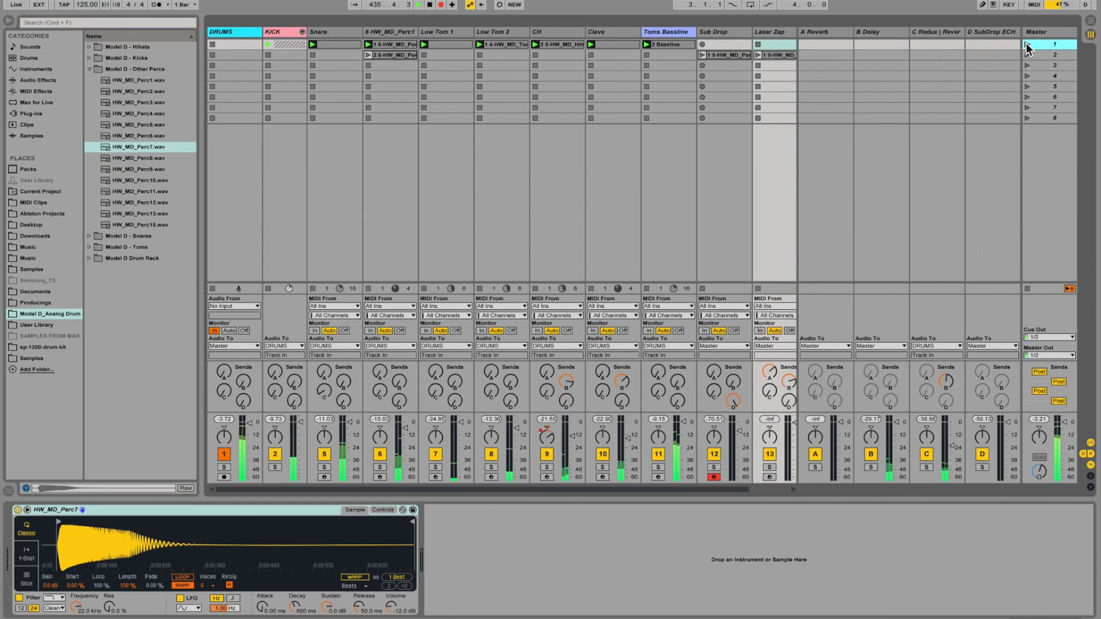
scroll(745, 57, "right", 2)
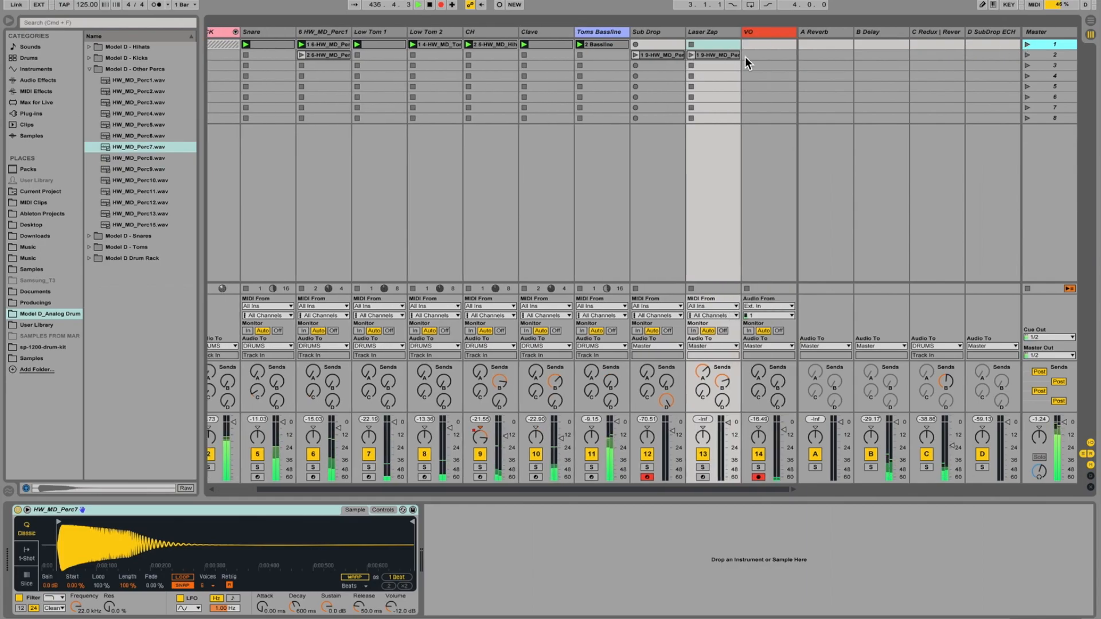
scroll(745, 57, "left", 3)
left_click(287, 31)
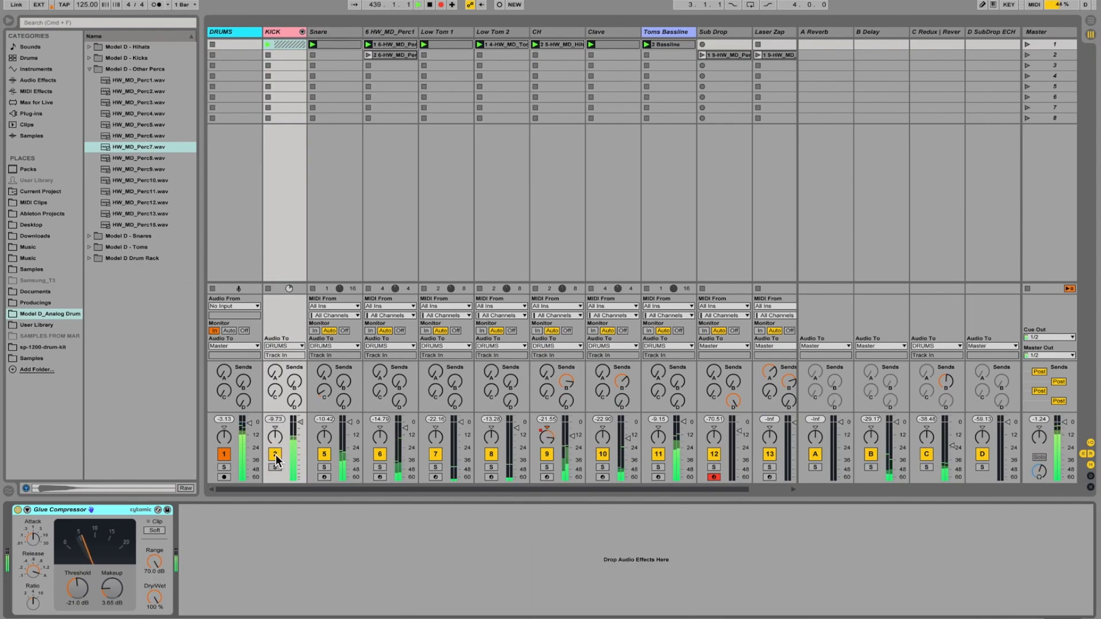
Launch the Sub Drop and Laser Zap clips in scene 2 alongside the playing drum pattern.
scroll(695, 129, "right", 2)
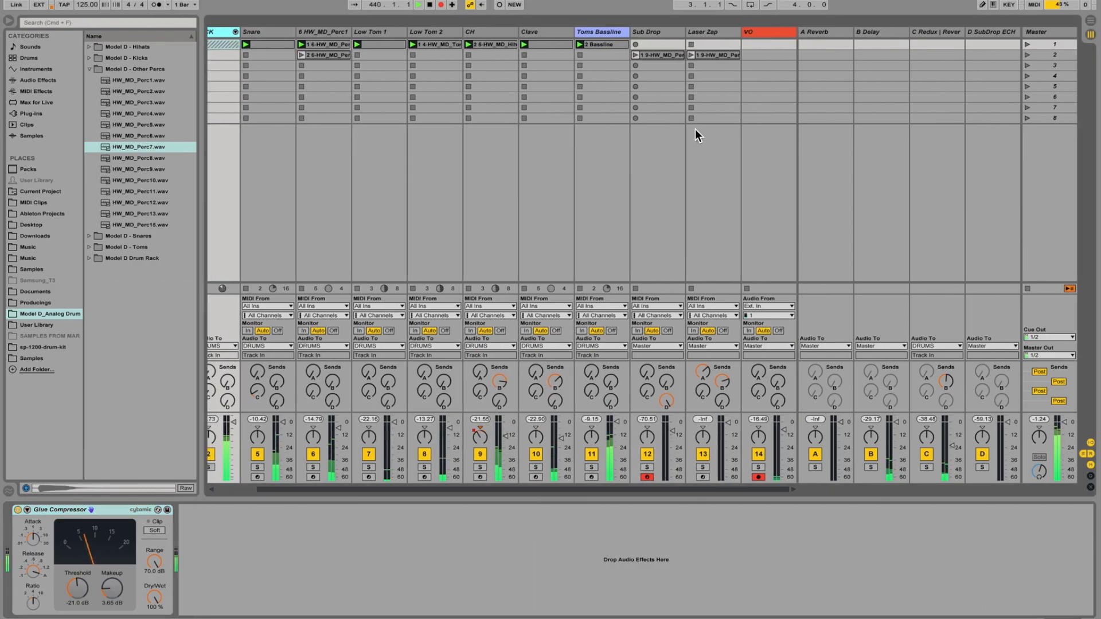
scroll(695, 129, "left", 2)
scroll(695, 129, "right", 2)
left_click(635, 54)
left_click(691, 55)
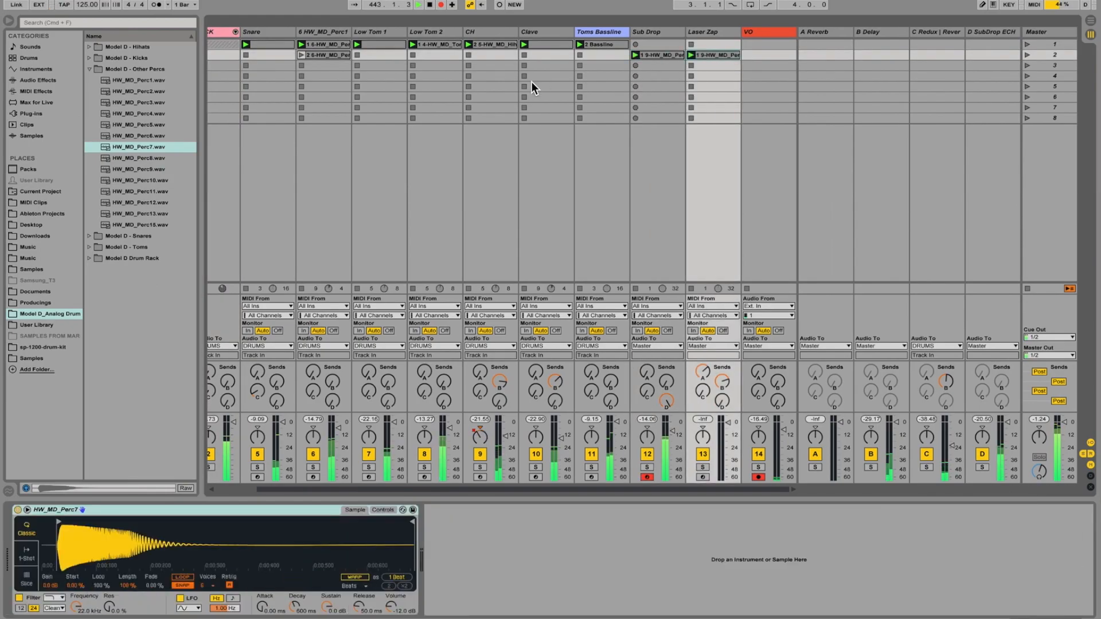